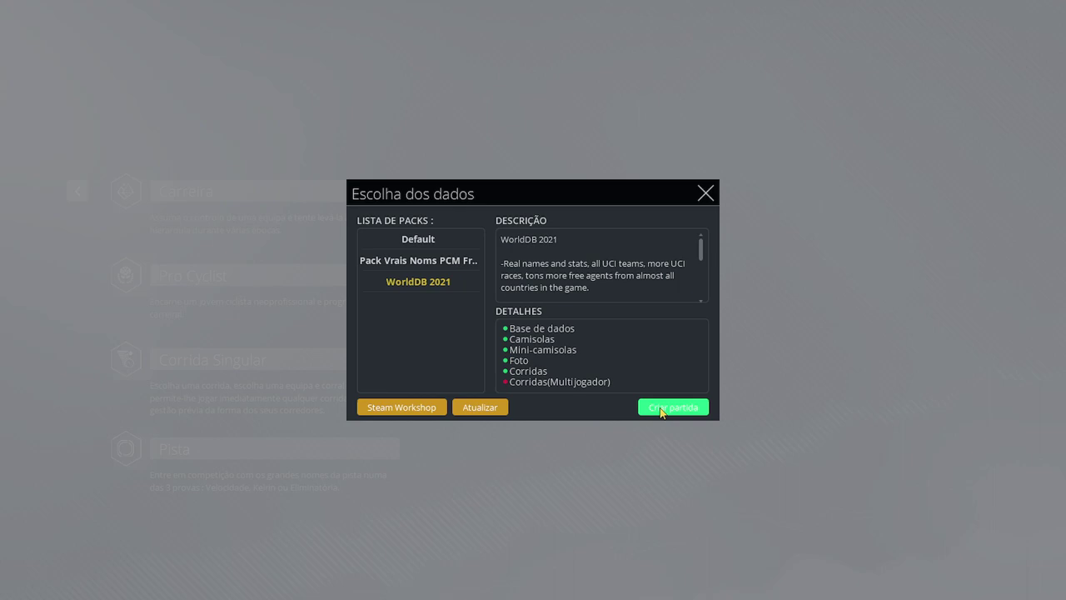
# Step: Create a game with the WorldDB 2021 pack and switch the team selection category to Personalizado
pyautogui.click(662, 408)
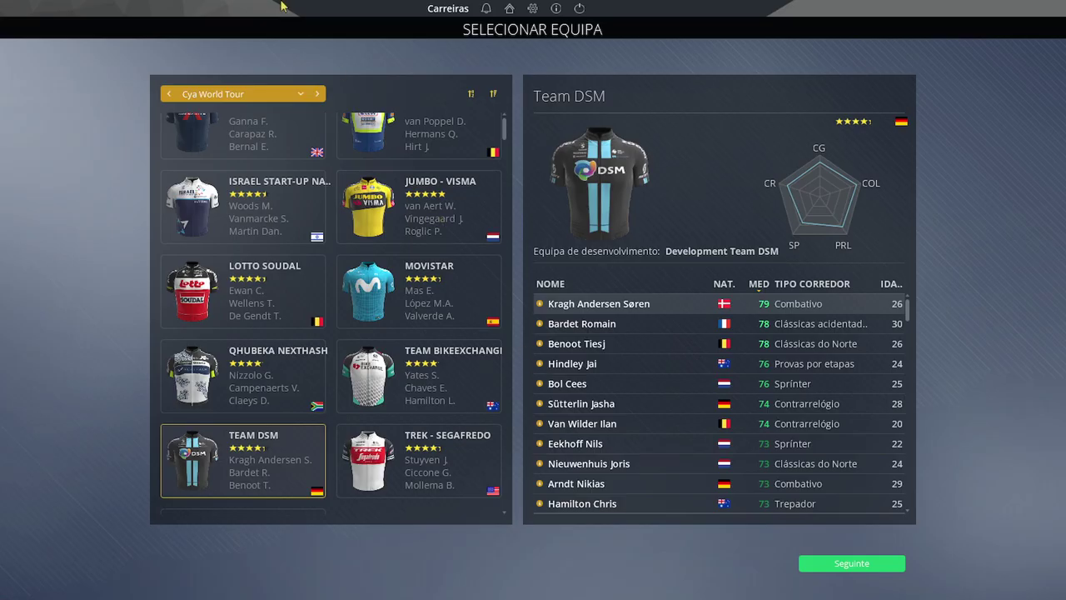
pyautogui.click(273, 93)
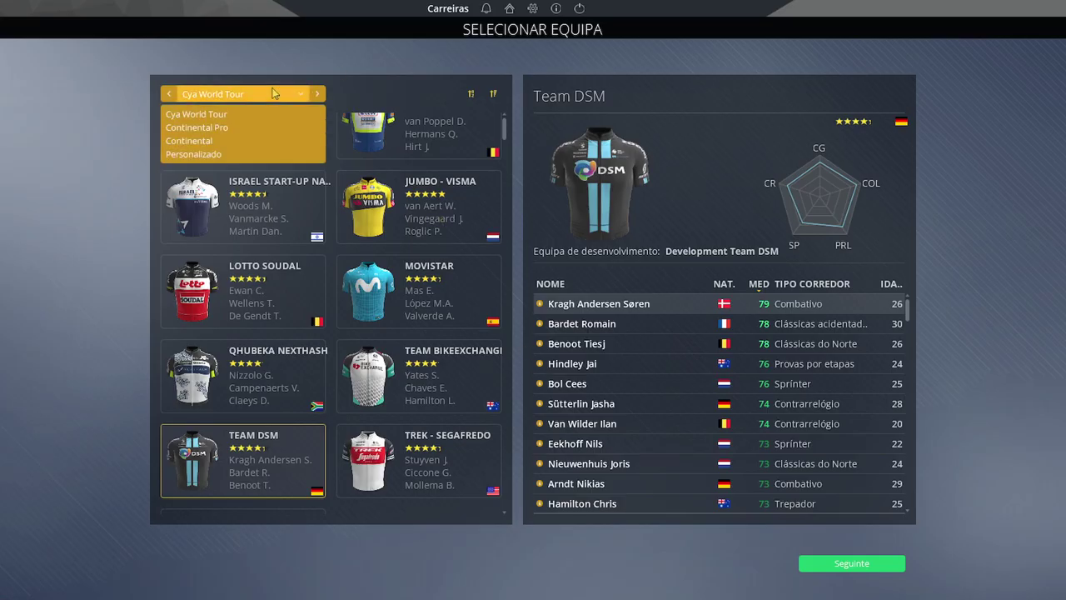
pyautogui.click(254, 154)
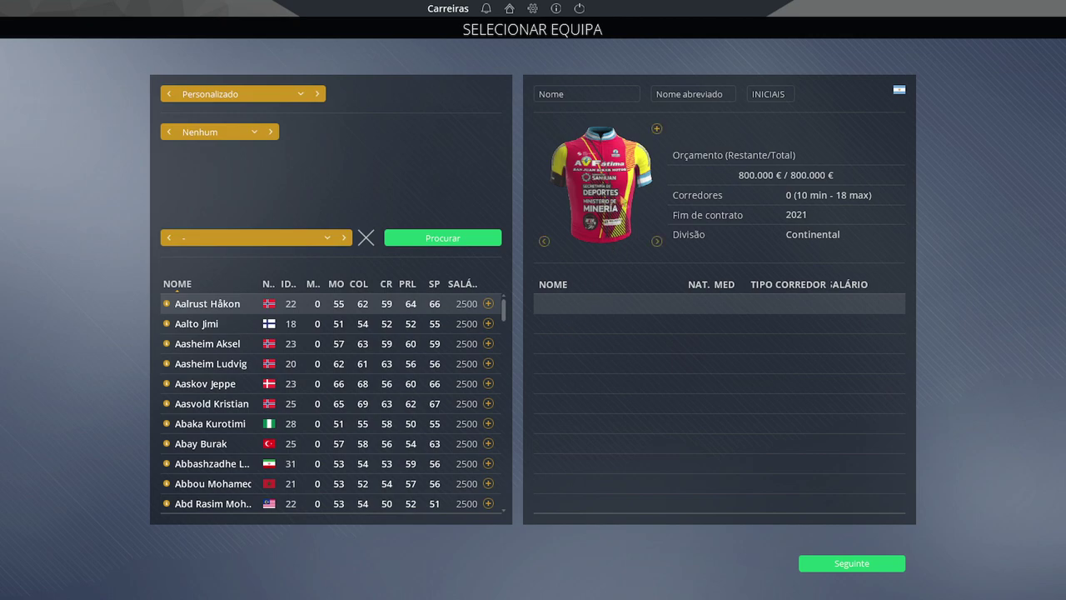
# Step: Browse the jerseys offered for the custom team, going past BAI, Casillo and DCBank
pyautogui.click(656, 131)
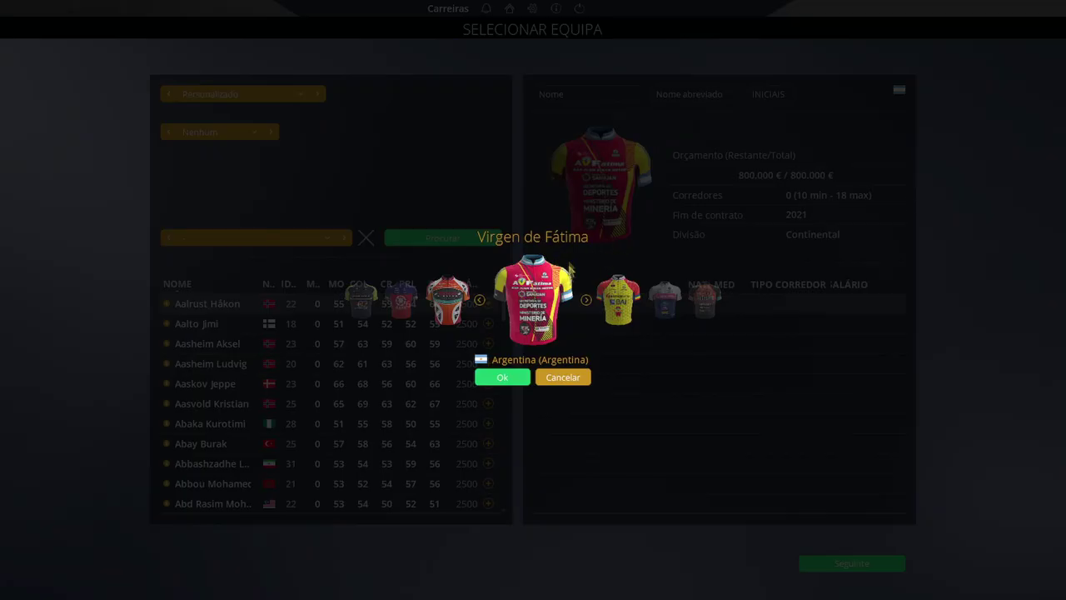
pyautogui.click(587, 303)
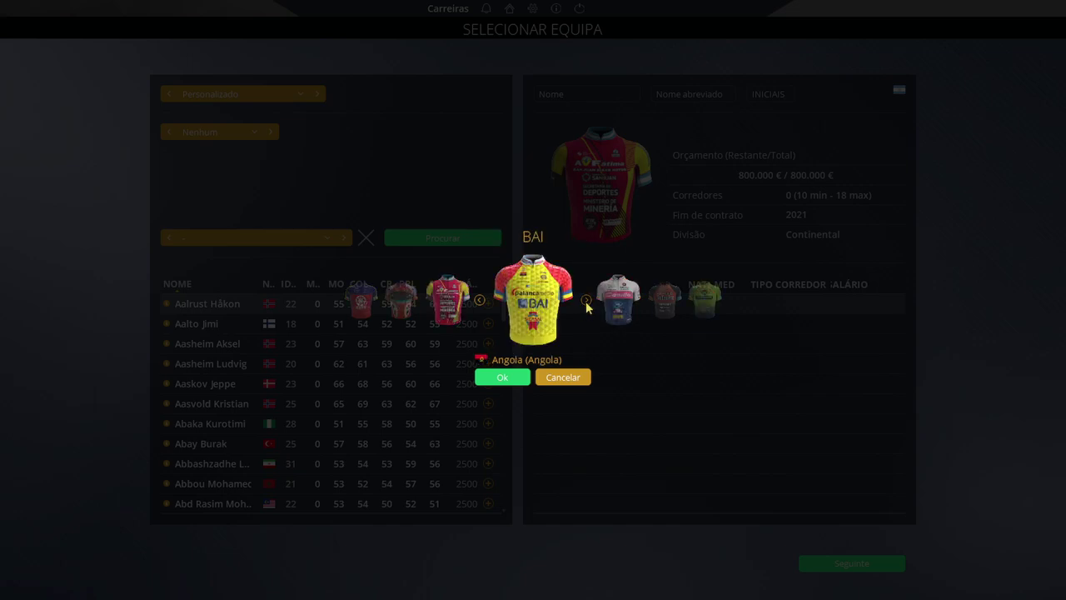
pyautogui.click(586, 303)
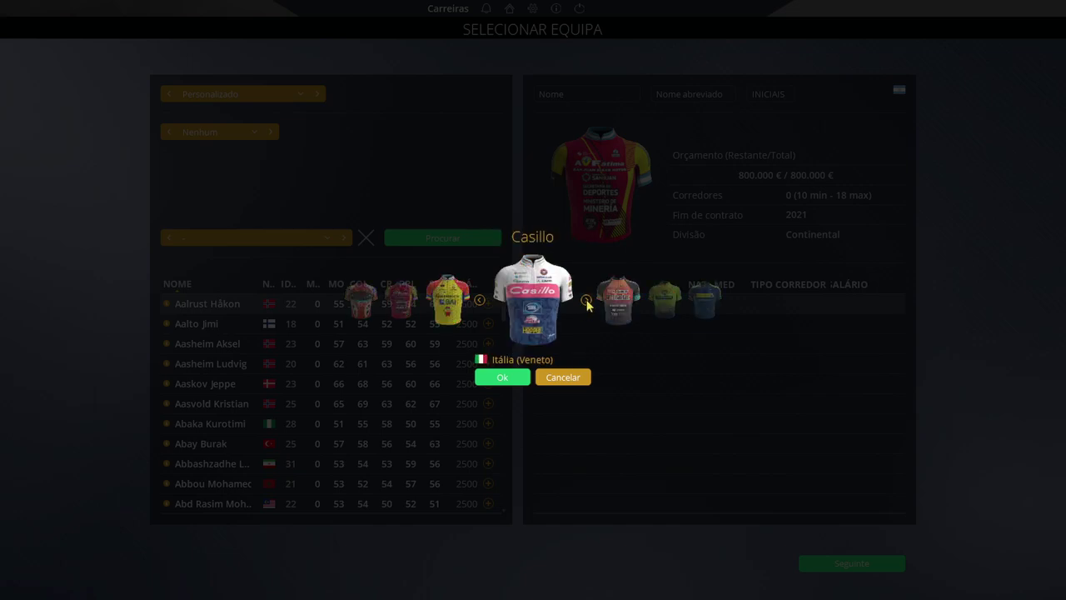
pyautogui.click(586, 301)
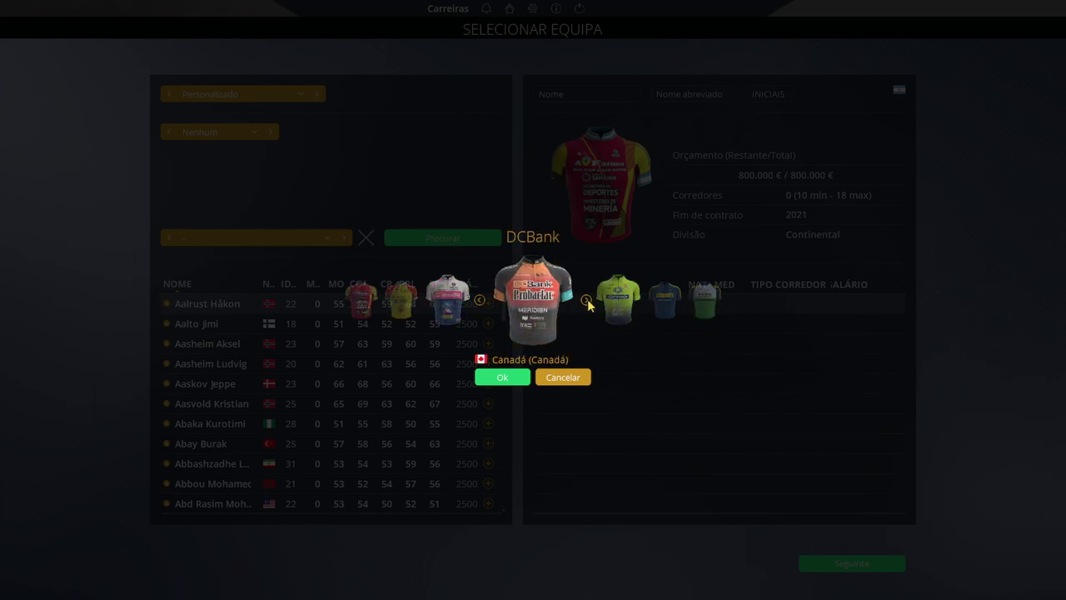
pyautogui.click(586, 301)
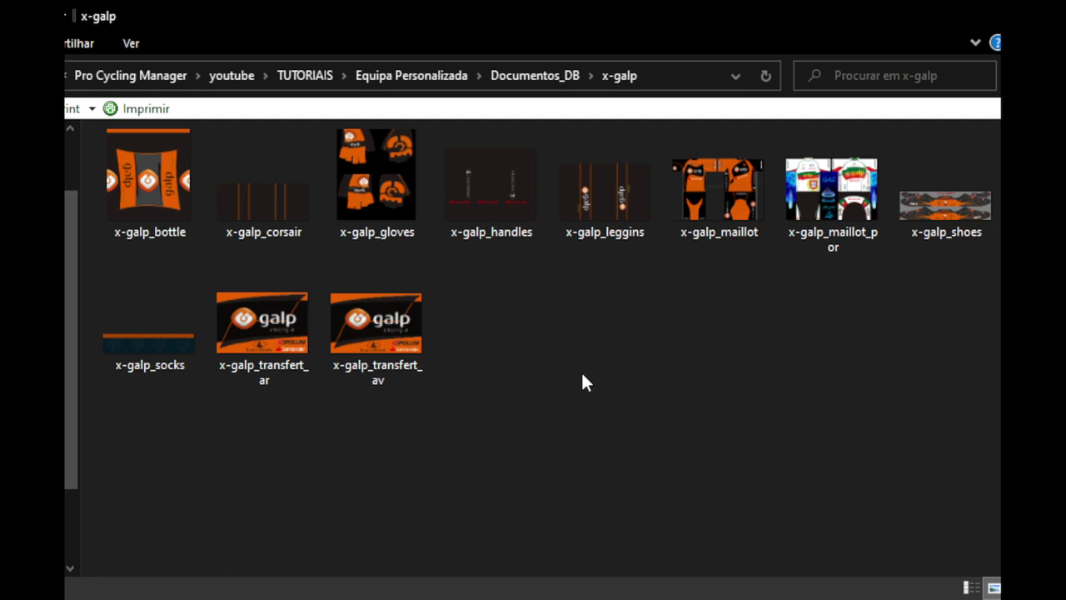
# Step: Select the x-galp_maillot texture in the x-galp folder, and go to the MiniJersey_Tool folder inside MinimaillotFactory
pyautogui.click(698, 238)
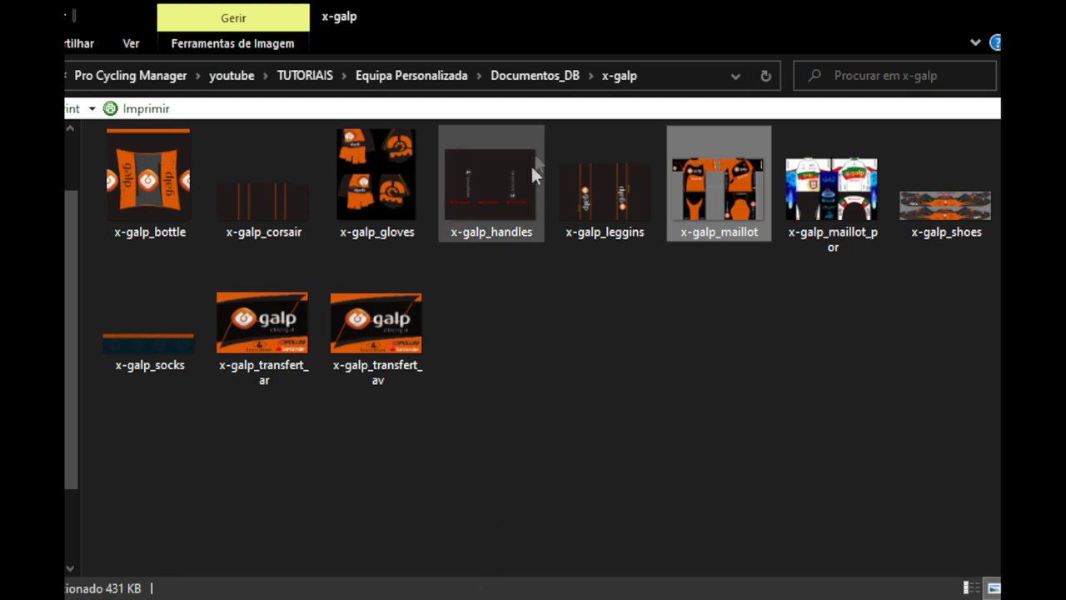
pyautogui.click(439, 80)
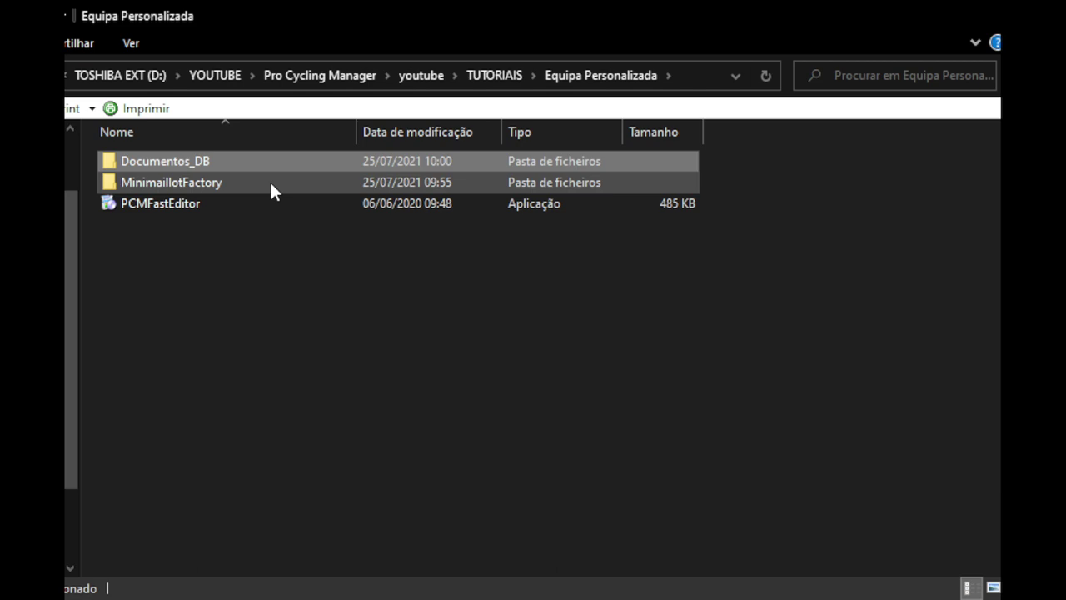
pyautogui.doubleClick(270, 185)
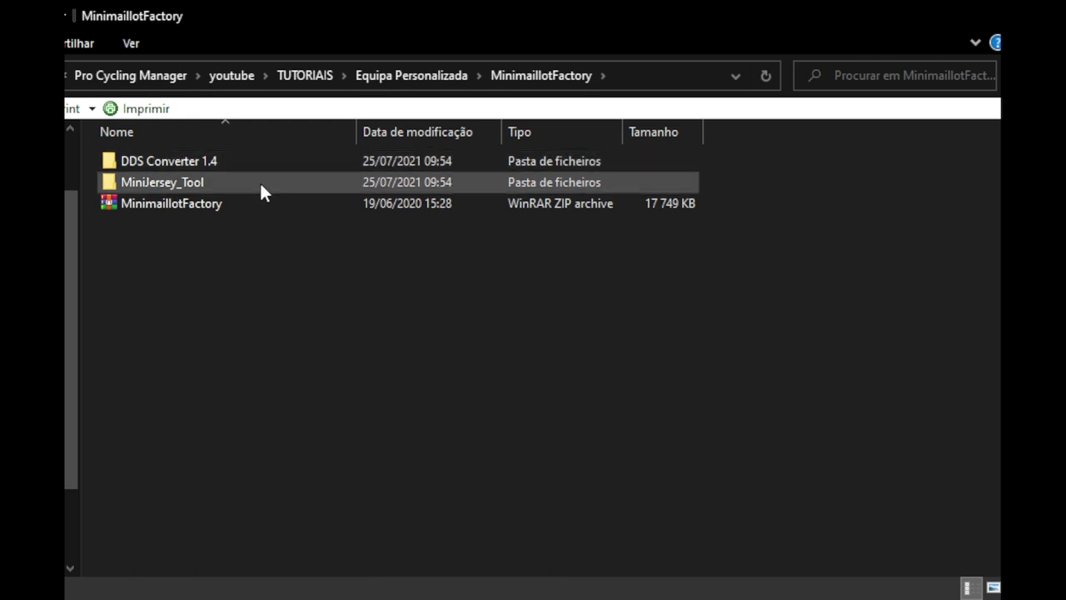
pyautogui.doubleClick(259, 182)
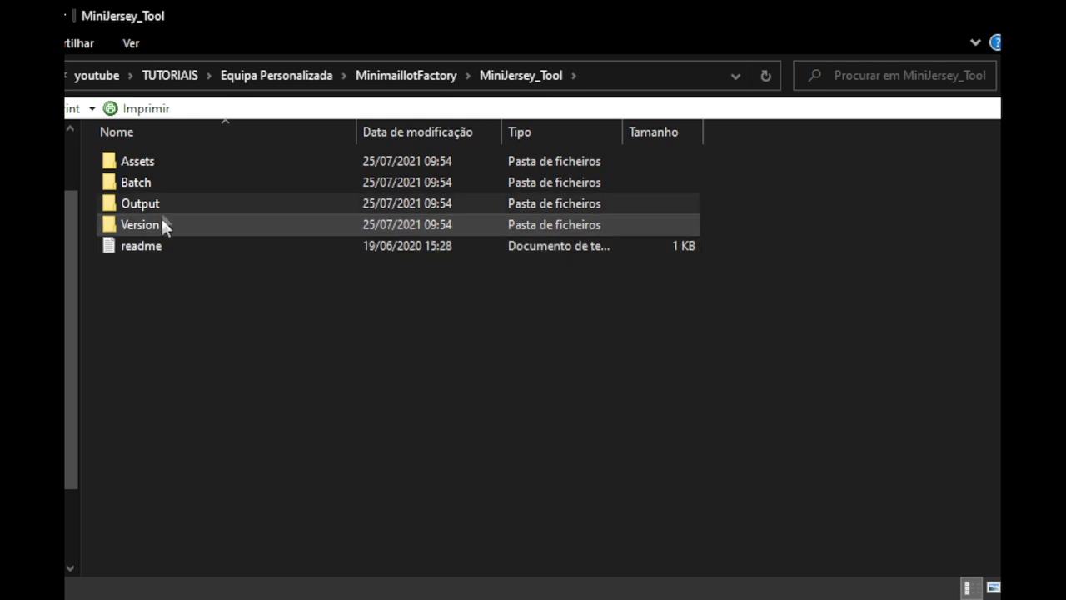
# Step: Find the galp_maillot texture in the Assets\Gui\Cloth\Team folder of MiniJersey_Tool and select it
pyautogui.doubleClick(181, 163)
pyautogui.doubleClick(182, 163)
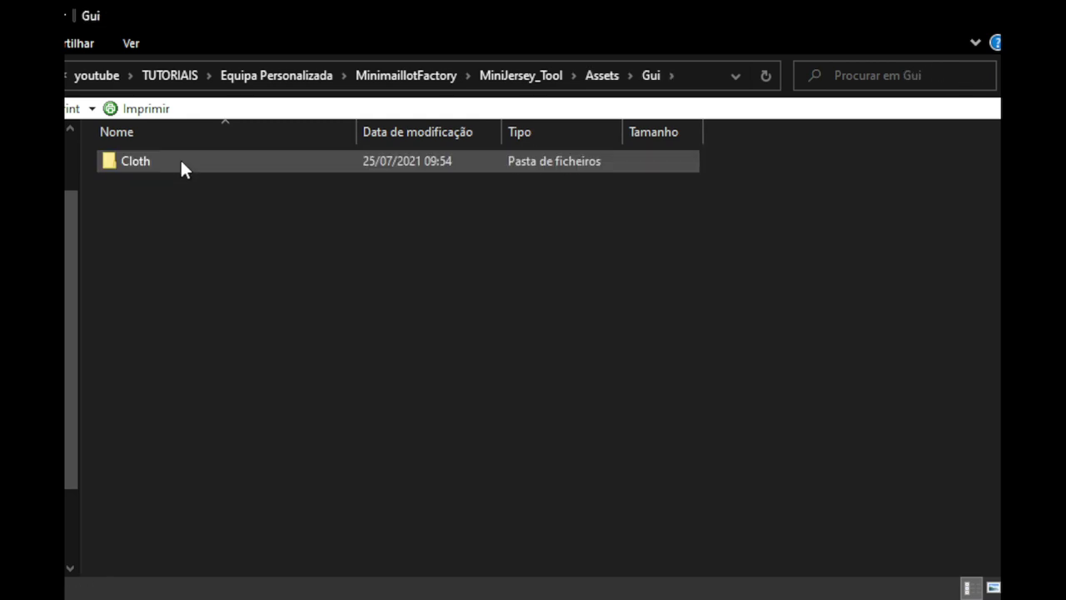
pyautogui.doubleClick(182, 163)
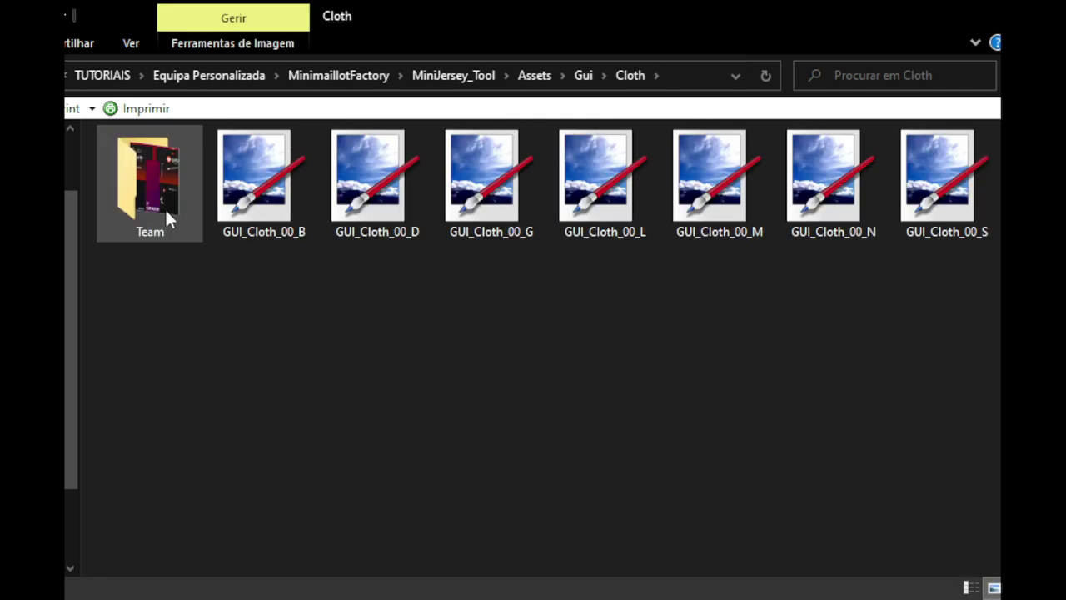
pyautogui.doubleClick(166, 214)
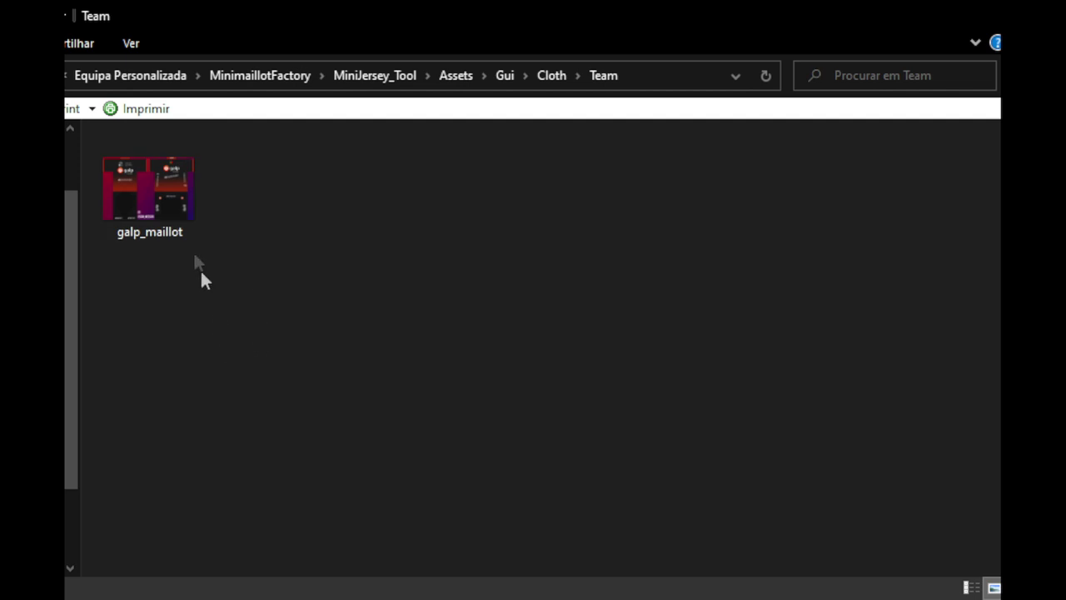
pyautogui.click(170, 174)
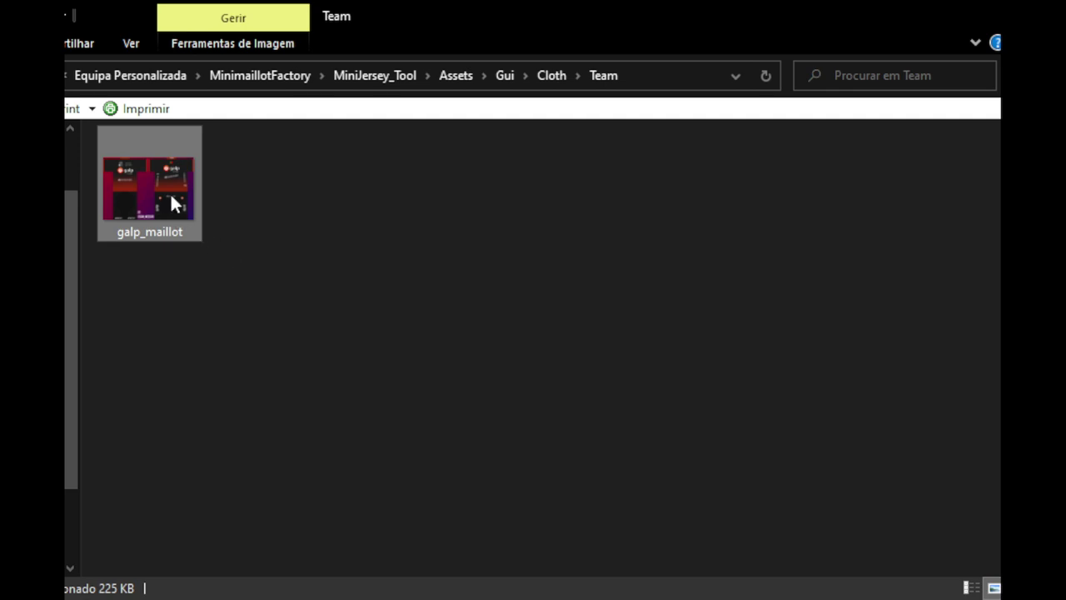
# Step: Go back to MiniJersey_Tool and open its Batch folder to locate the ExportJersey batch file
pyautogui.click(382, 75)
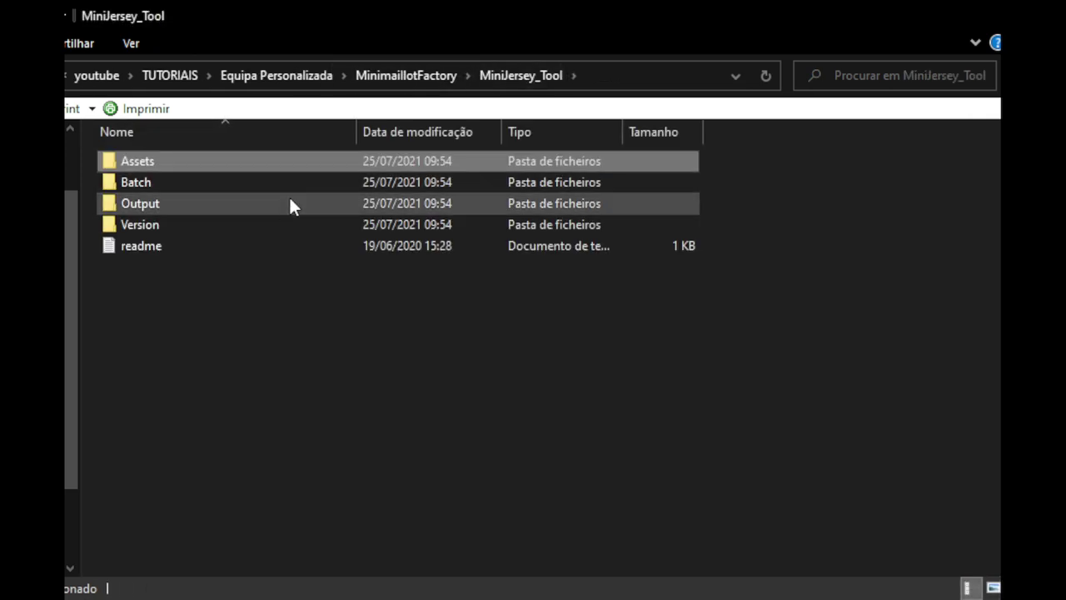
pyautogui.click(171, 188)
pyautogui.doubleClick(169, 179)
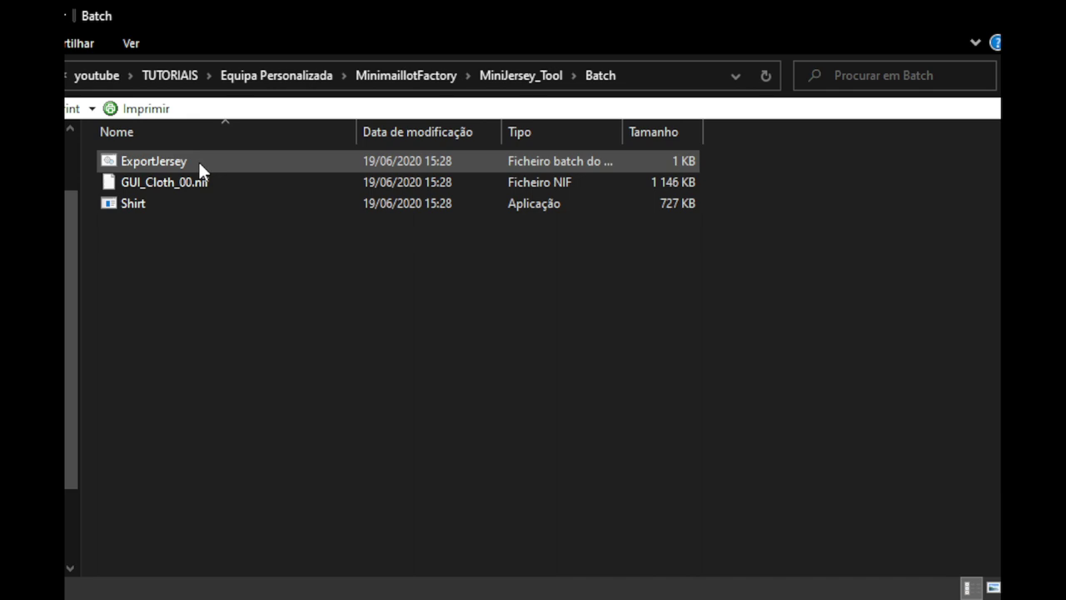
# Step: Check the exported x-galp_minimaillot image in the Output folder of MiniJersey_Tool
pyautogui.click(492, 75)
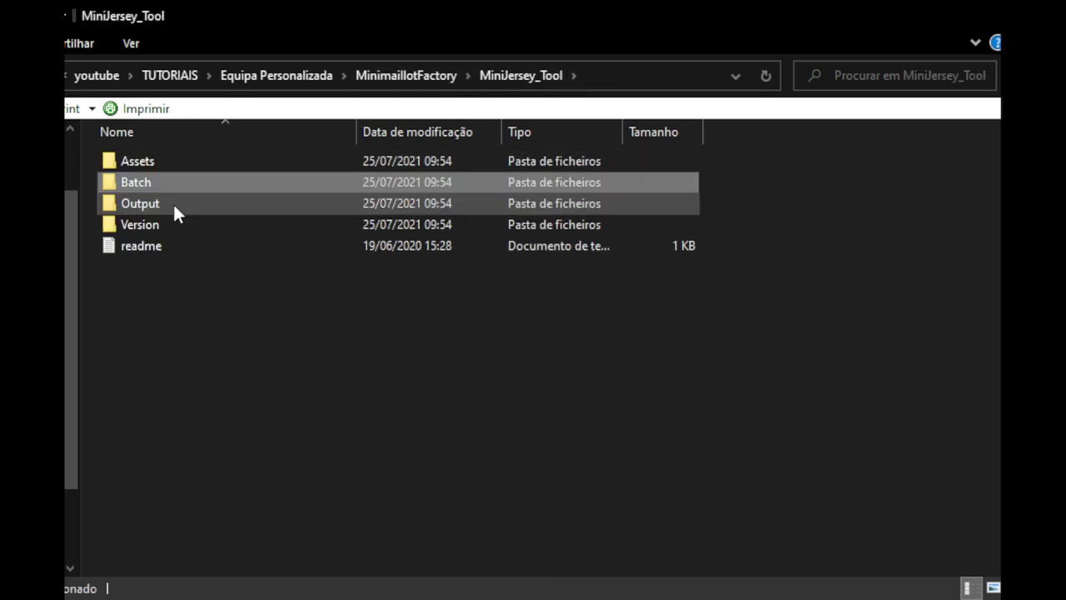
pyautogui.doubleClick(172, 203)
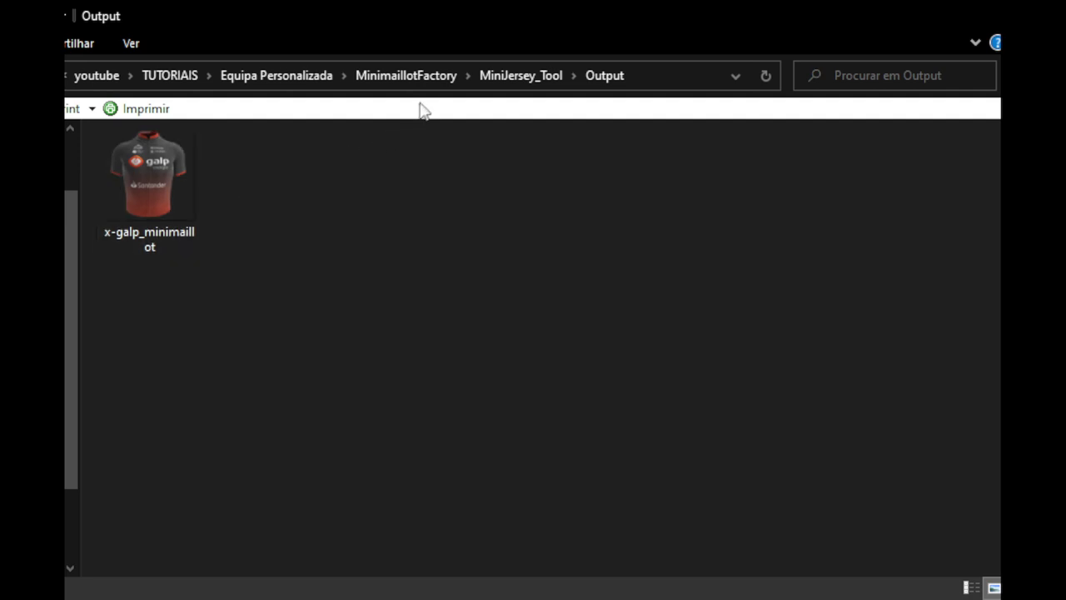
pyautogui.click(397, 73)
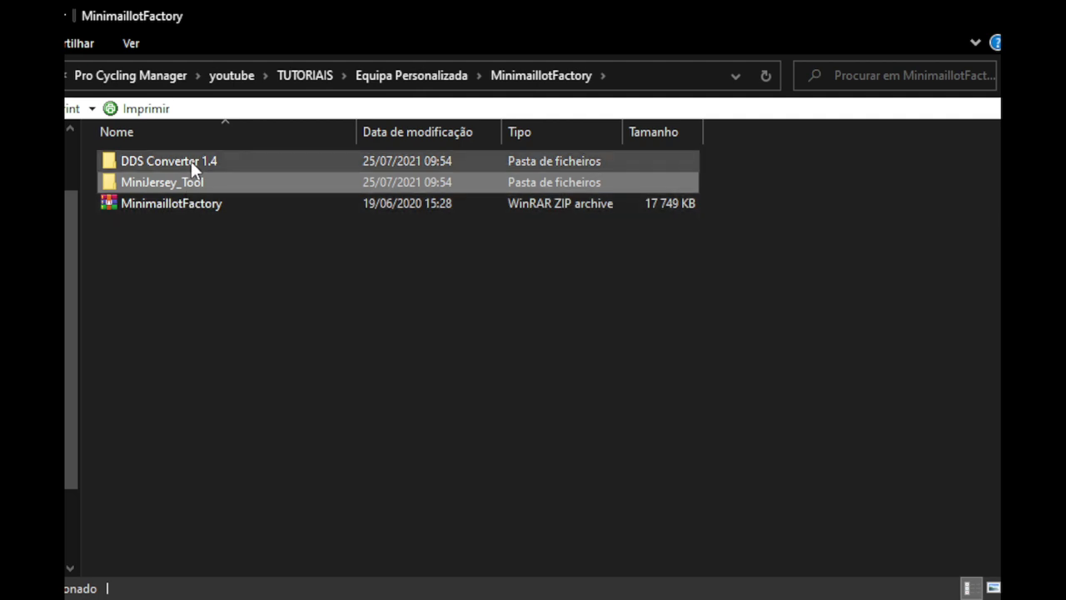
pyautogui.doubleClick(202, 181)
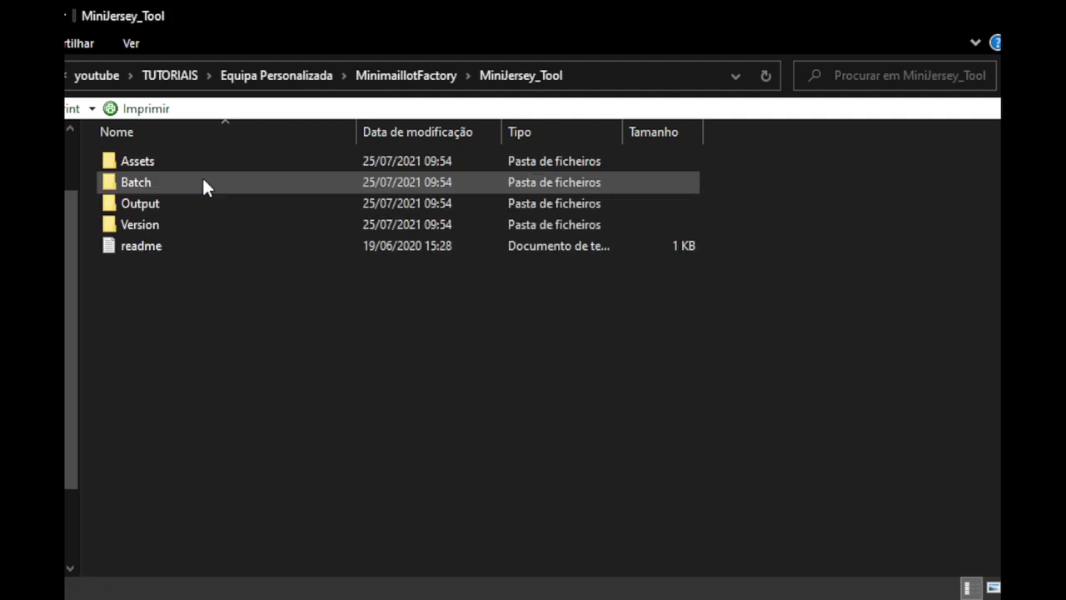
pyautogui.doubleClick(239, 210)
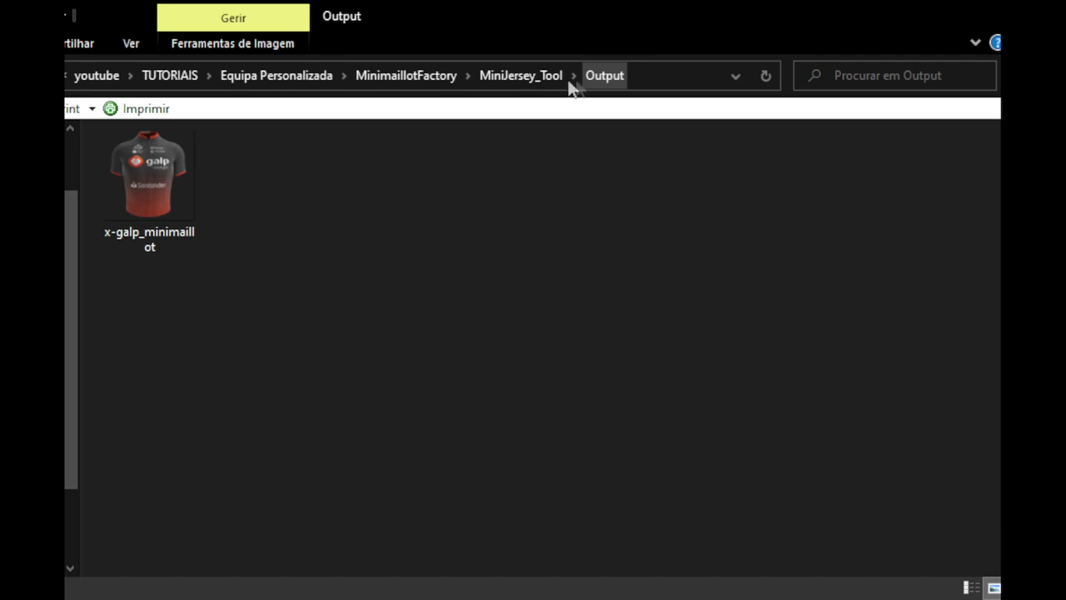
# Step: Convert the exported galp minimaillot with DDS Converter 1.4 using RGBA output format and Clamp, and close the converter
pyautogui.click(431, 76)
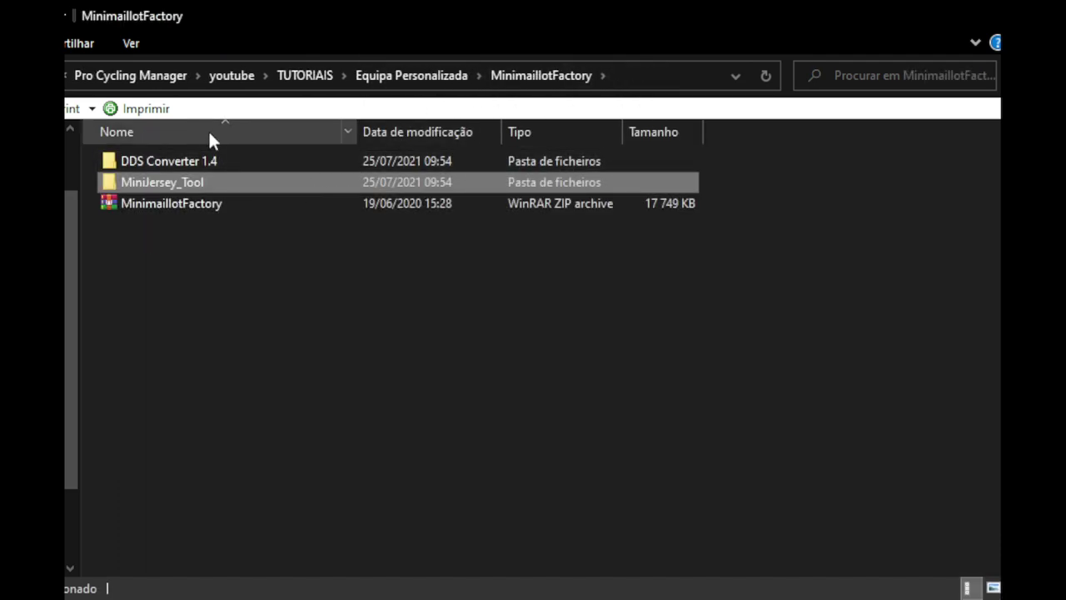
pyautogui.click(247, 160)
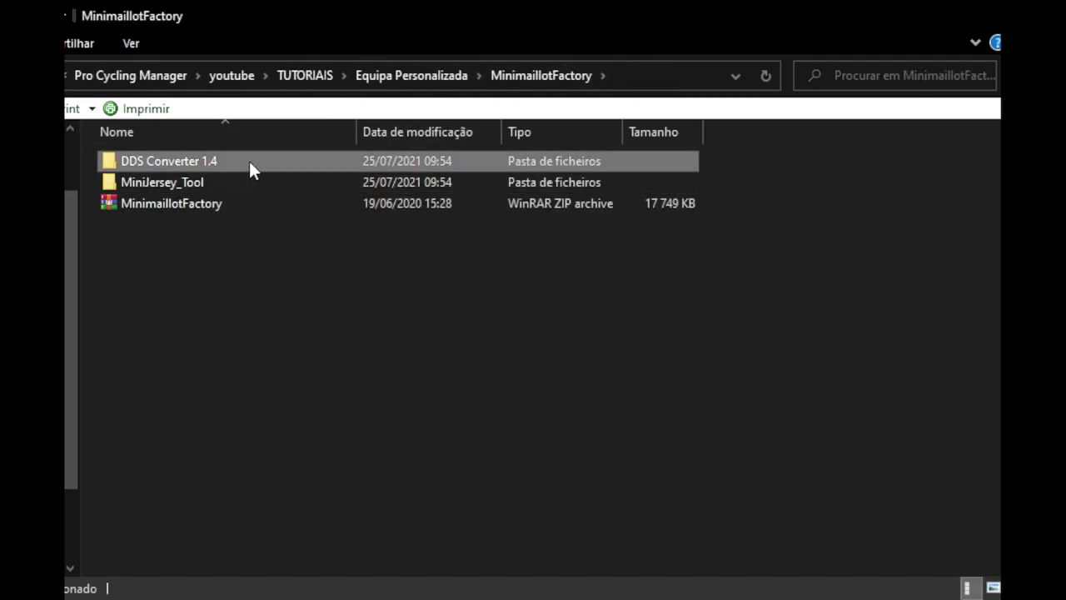
pyautogui.doubleClick(249, 161)
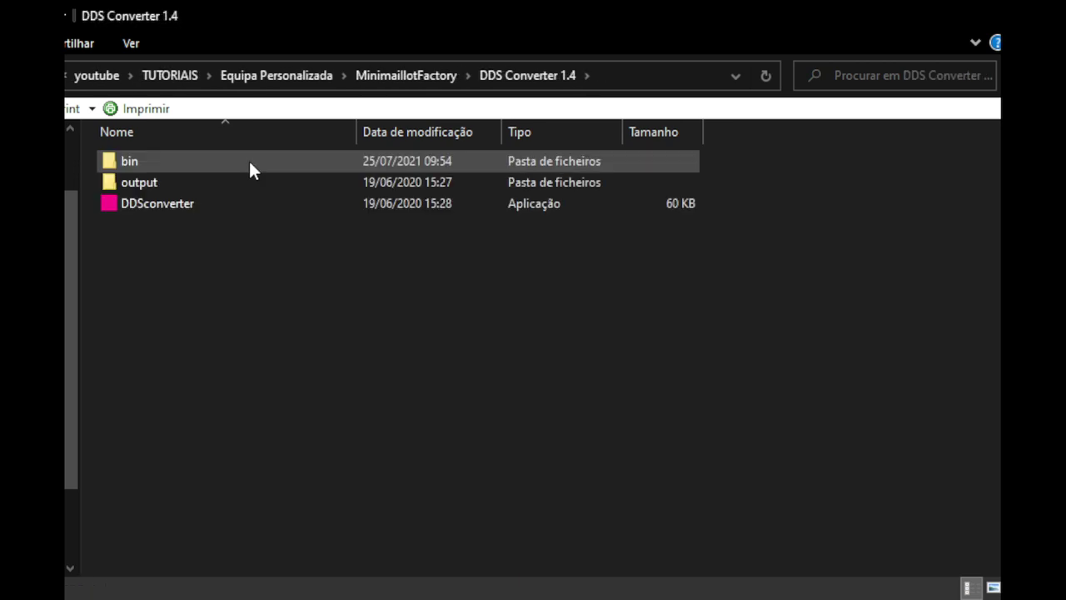
pyautogui.click(208, 204)
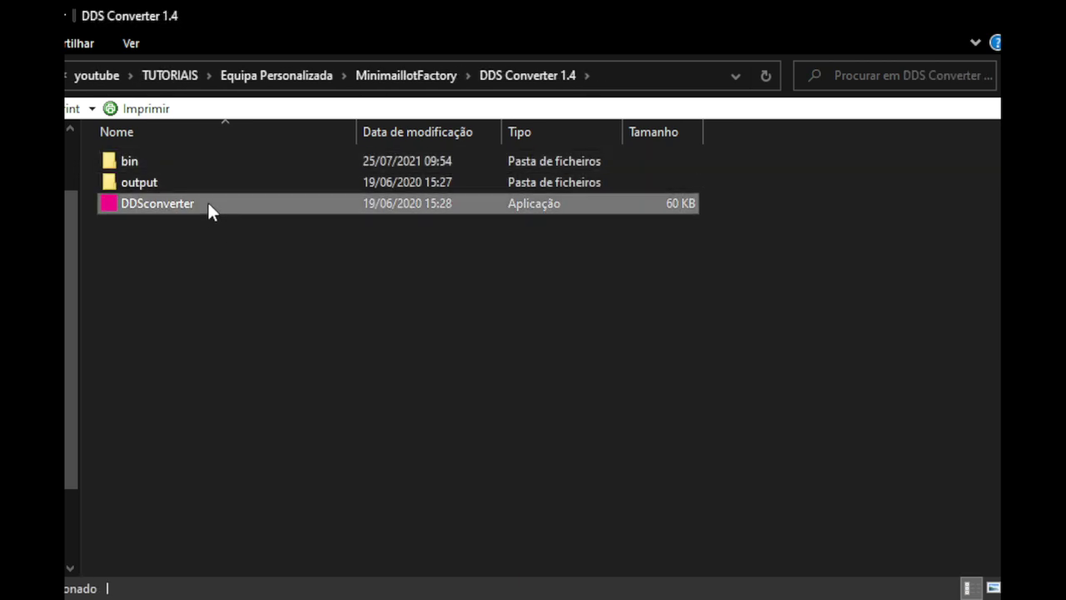
pyautogui.doubleClick(201, 209)
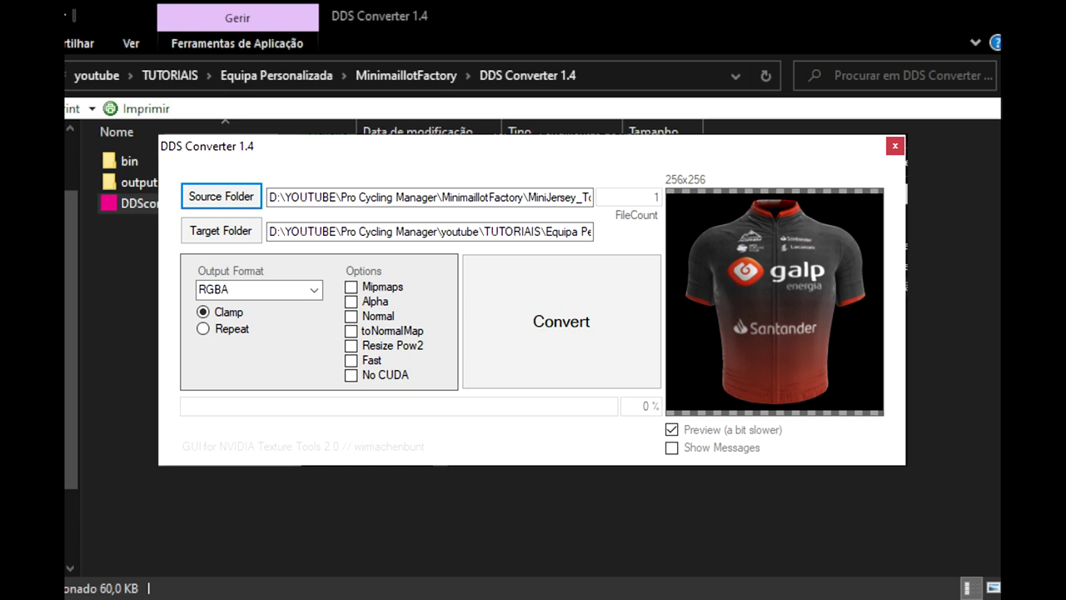
pyautogui.click(894, 146)
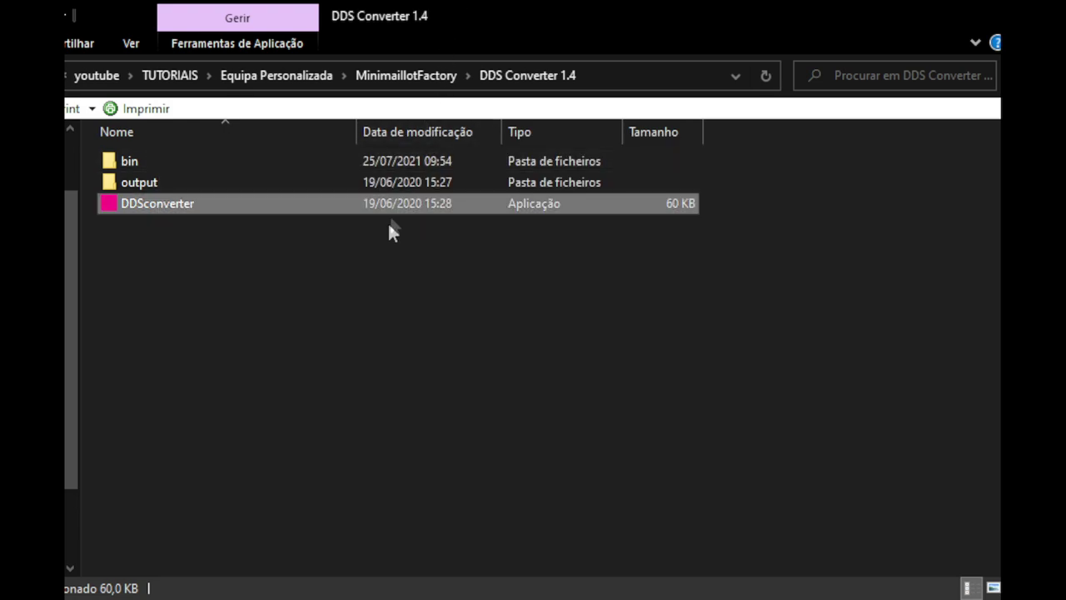
# Step: Open the converted x-galp_minimaillot image from the MinimaillotFactory folder
pyautogui.click(425, 83)
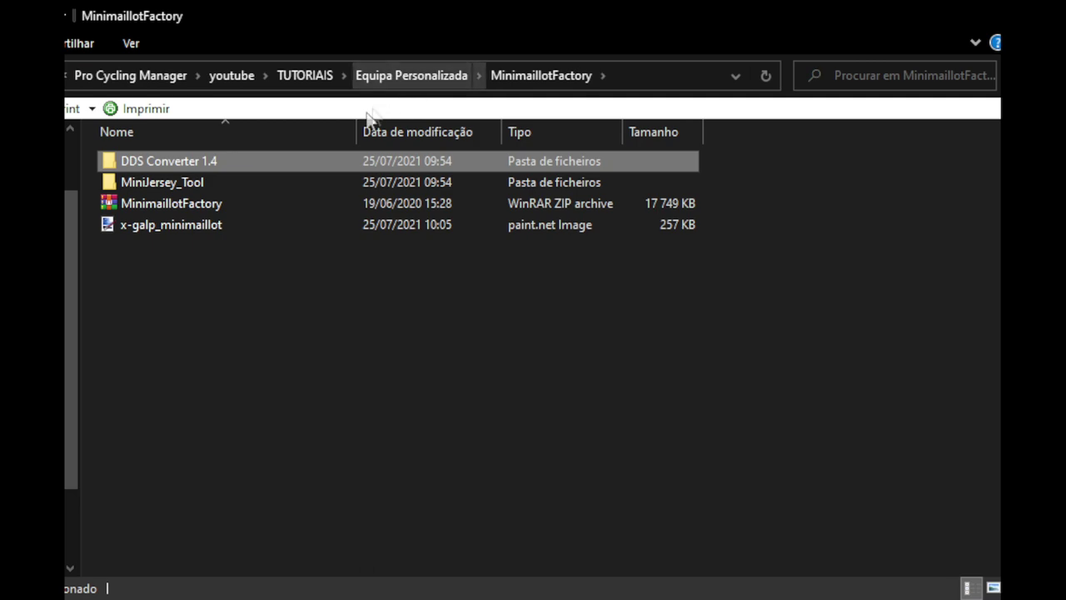
pyautogui.click(225, 225)
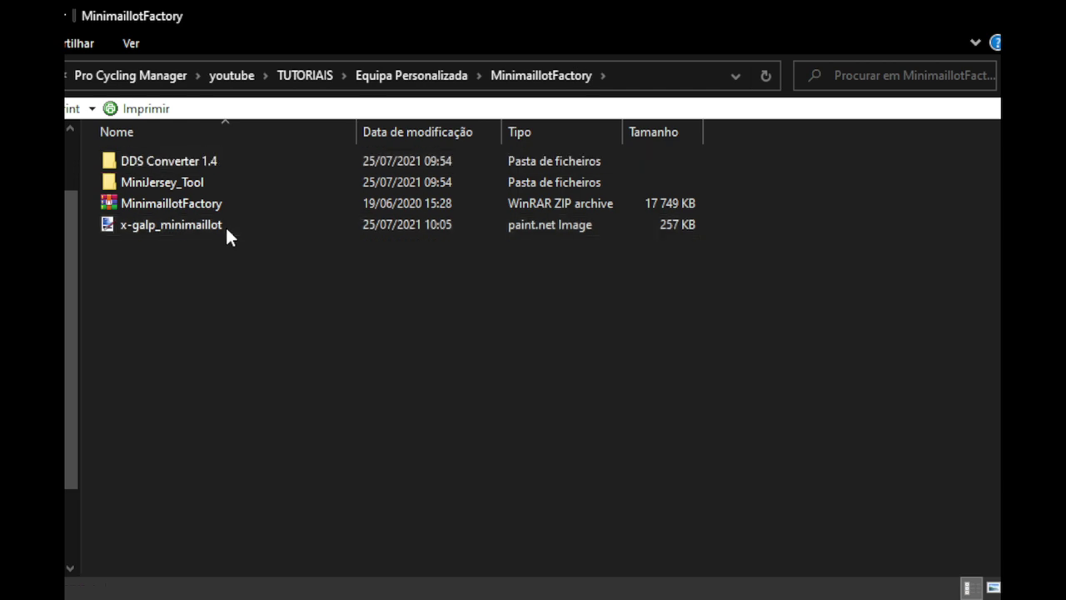
pyautogui.doubleClick(176, 225)
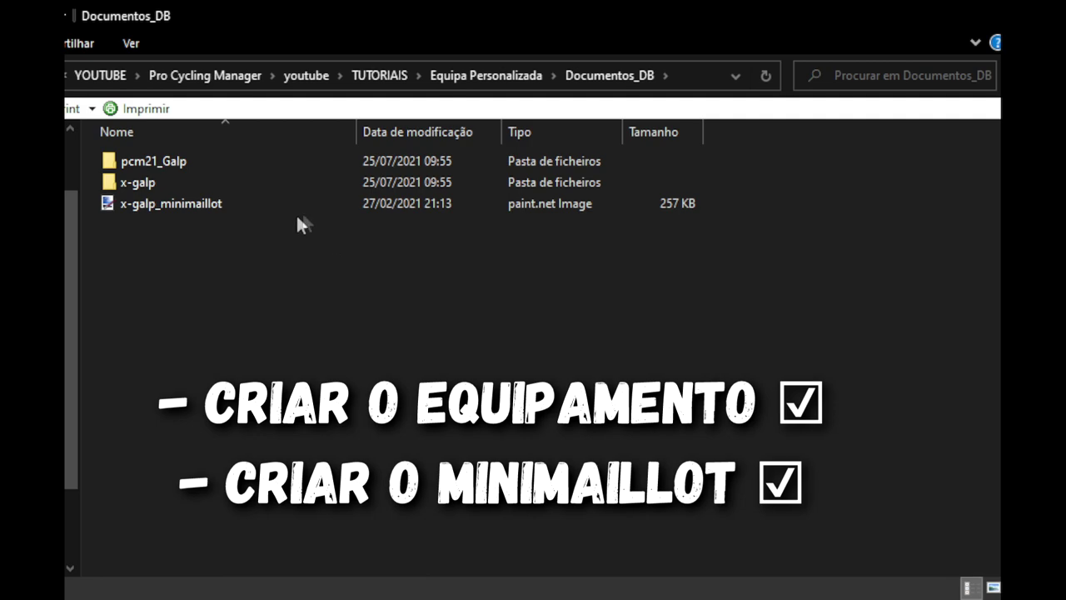
# Step: Review the kit textures in the x-galp folder and the x-galp_minimaillot file in Documentos_DB
pyautogui.doubleClick(302, 183)
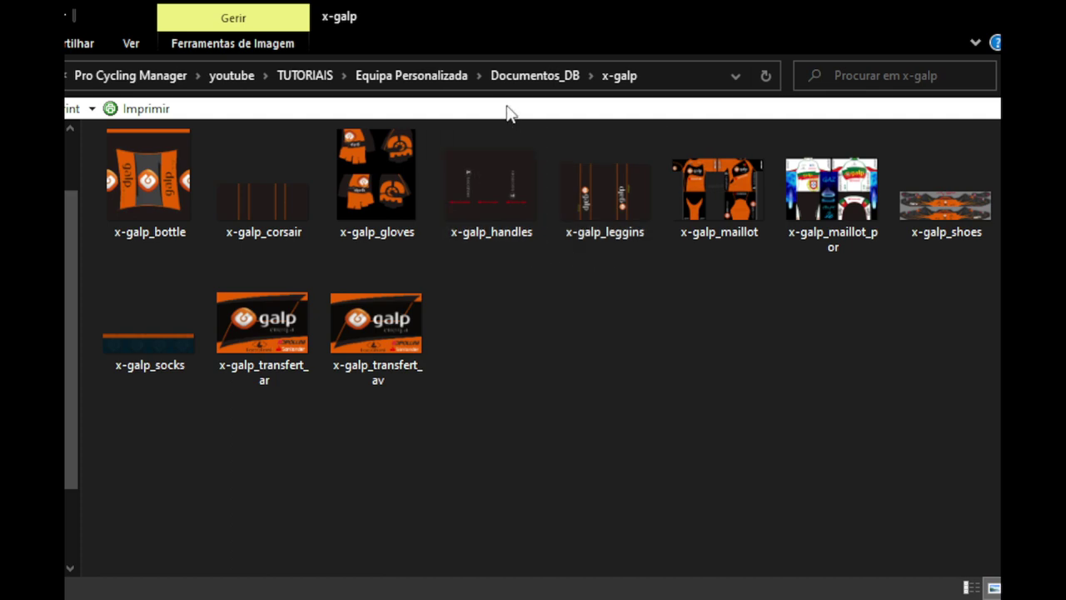
pyautogui.click(534, 76)
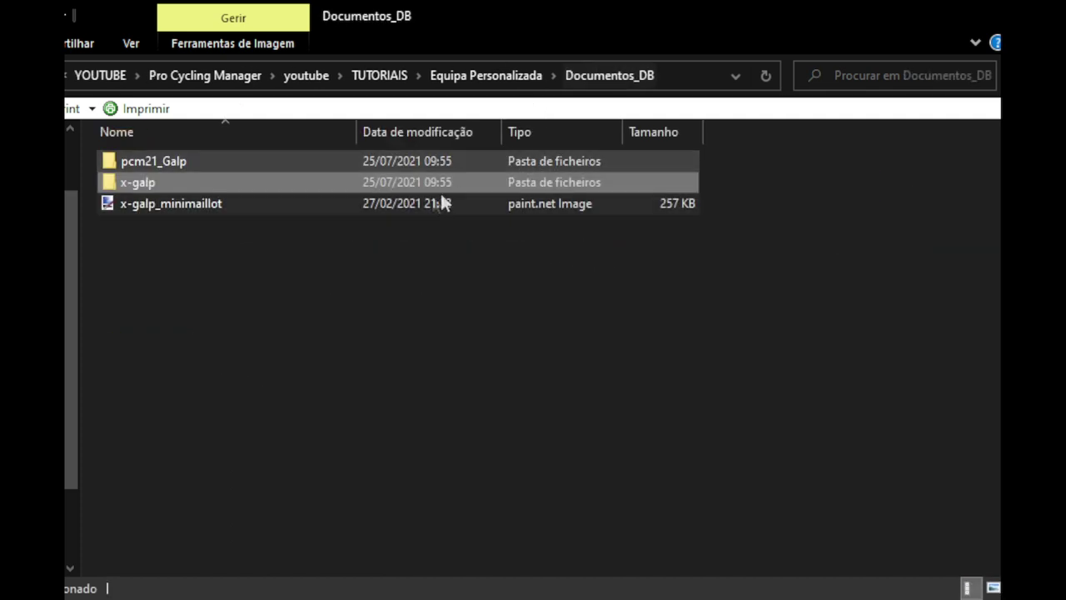
pyautogui.click(152, 204)
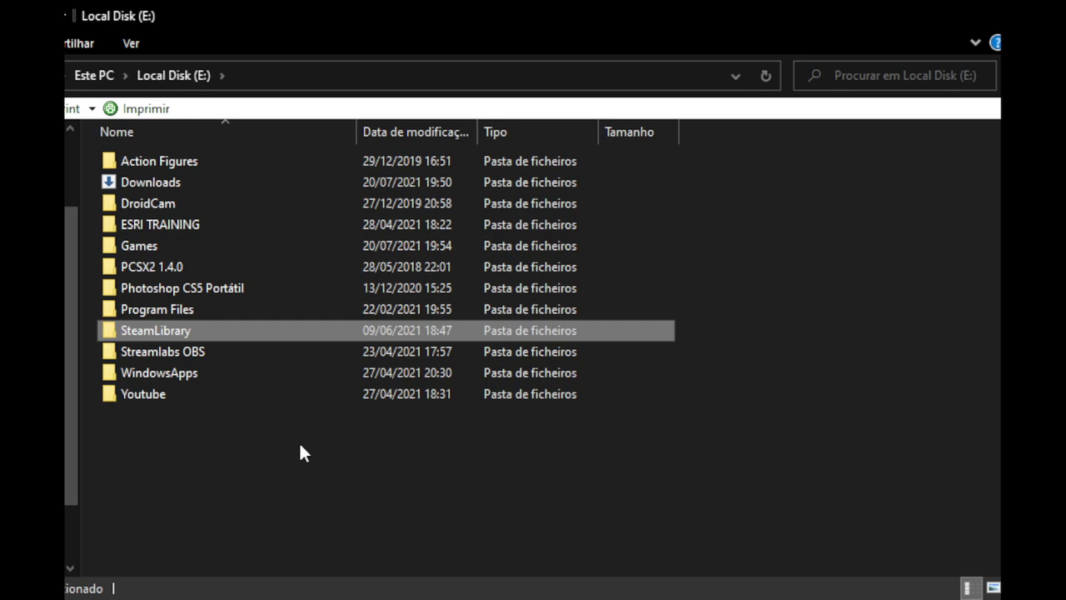
pyautogui.doubleClick(227, 333)
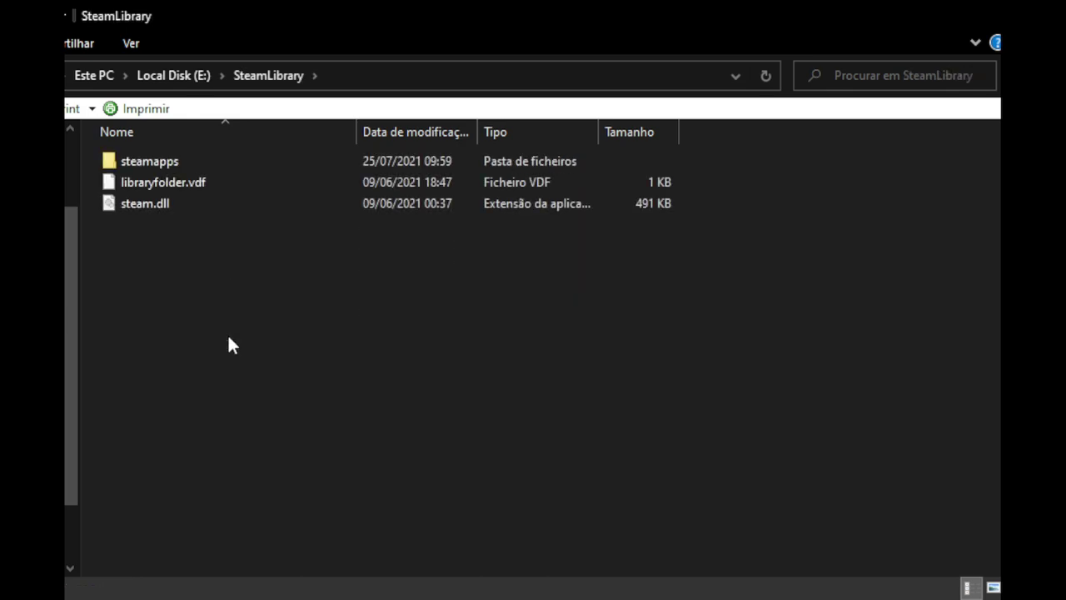
pyautogui.doubleClick(216, 166)
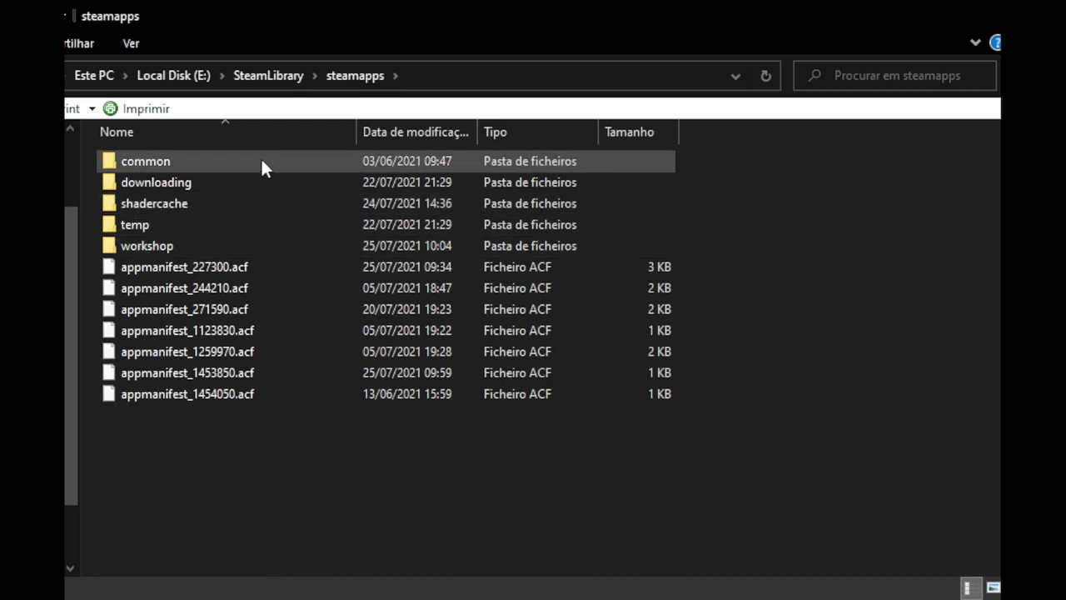
pyautogui.doubleClick(245, 245)
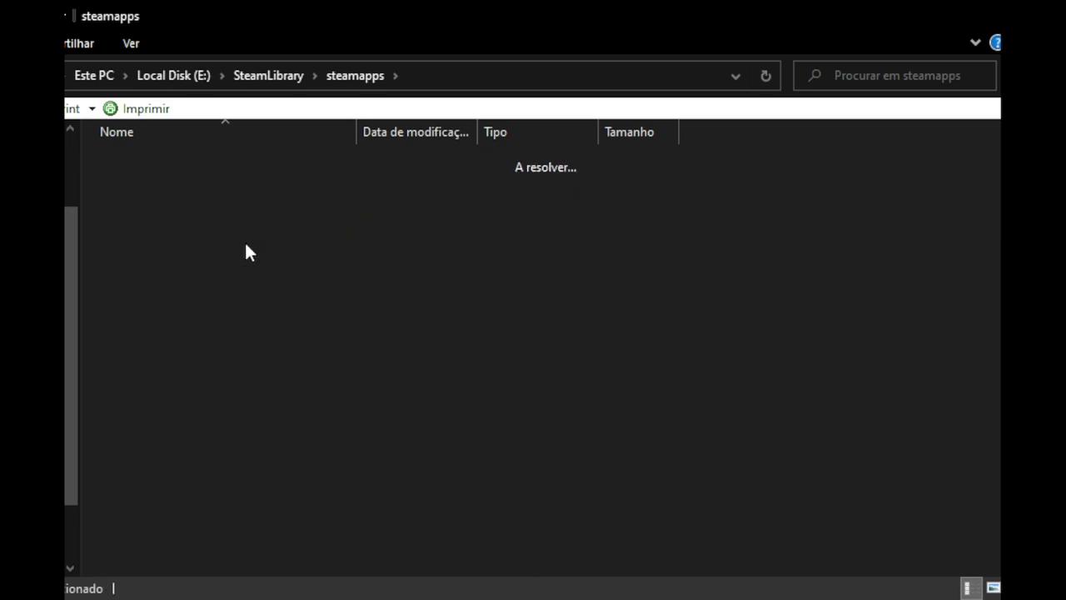
pyautogui.doubleClick(214, 162)
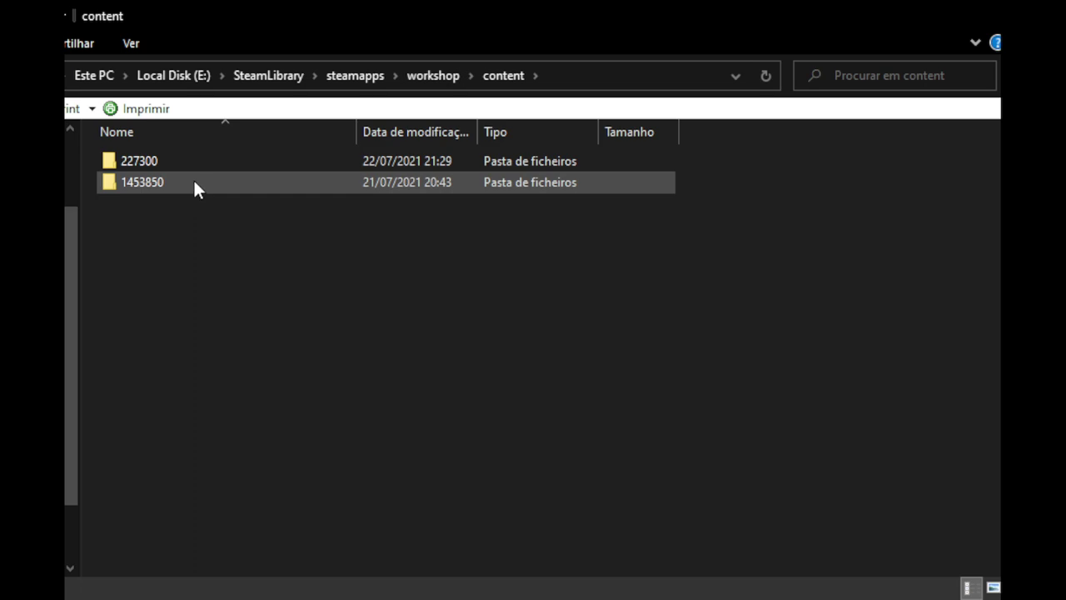
pyautogui.doubleClick(191, 178)
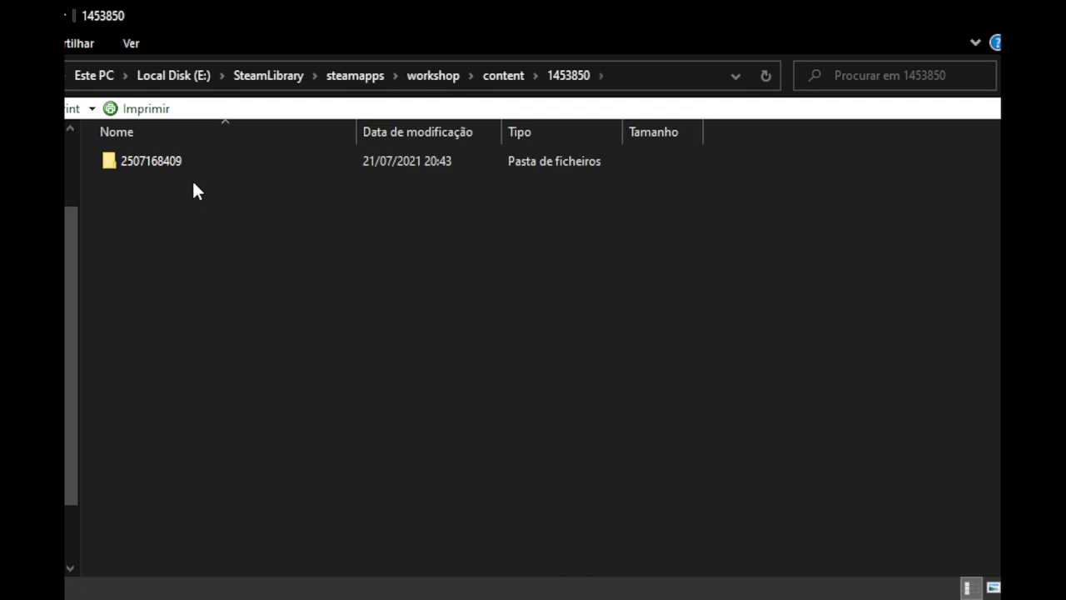
pyautogui.doubleClick(189, 164)
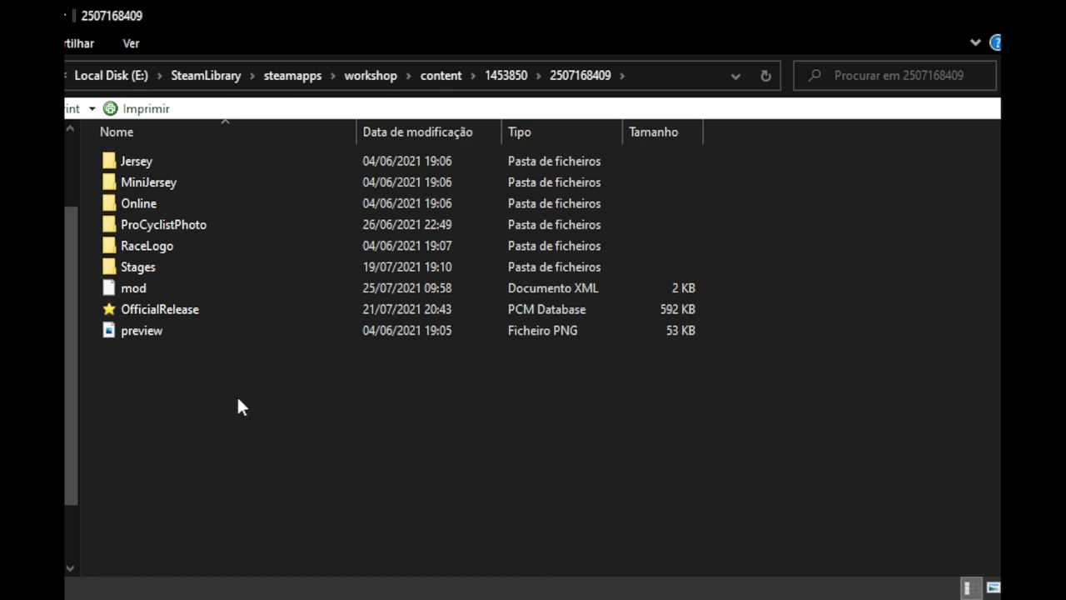
pyautogui.click(164, 336)
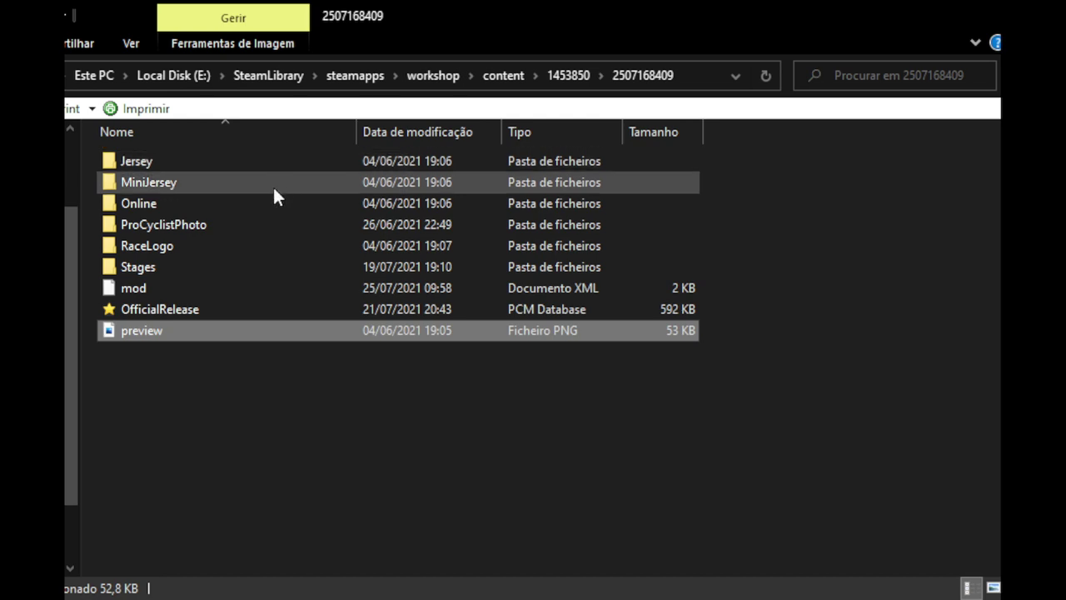
# Step: Find the x-galp folder within Jersey > Team of the mod and open it to view the kit textures
pyautogui.doubleClick(208, 169)
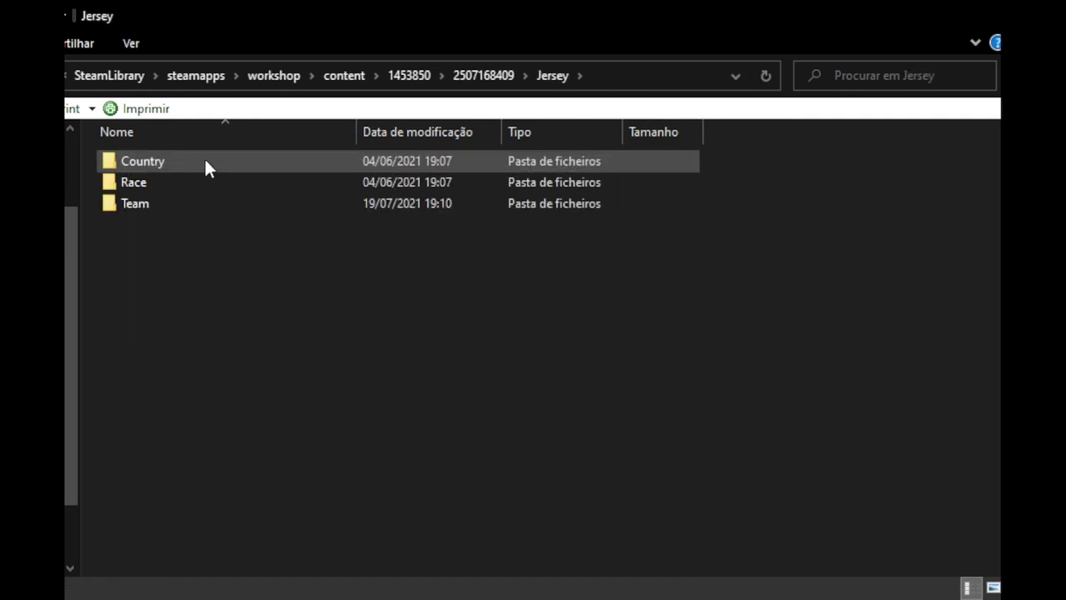
pyautogui.click(207, 214)
pyautogui.doubleClick(207, 210)
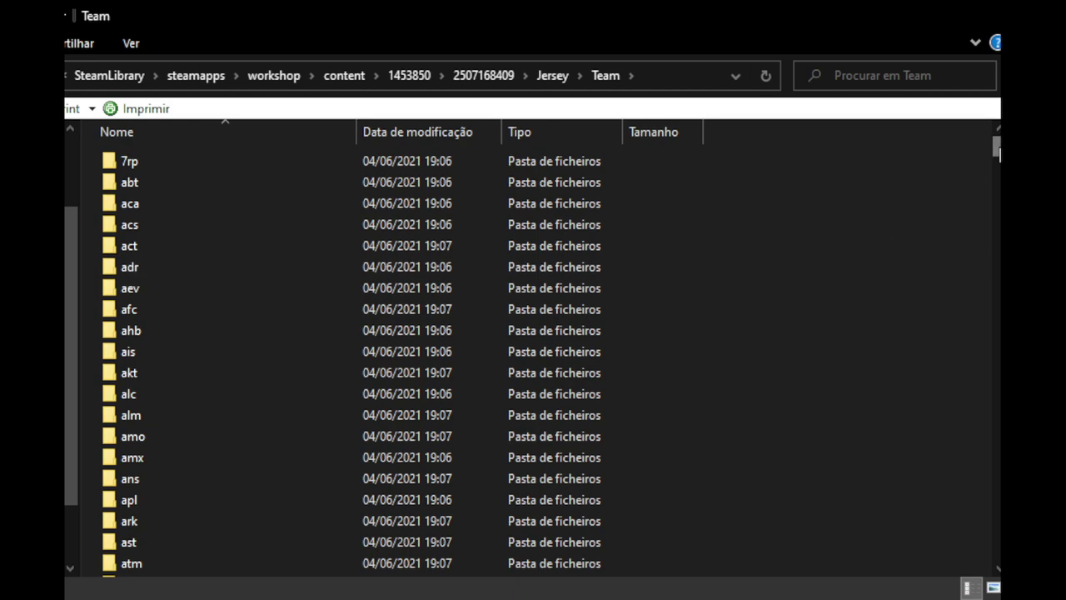
pyautogui.moveTo(998, 154); pyautogui.dragTo(990, 421)
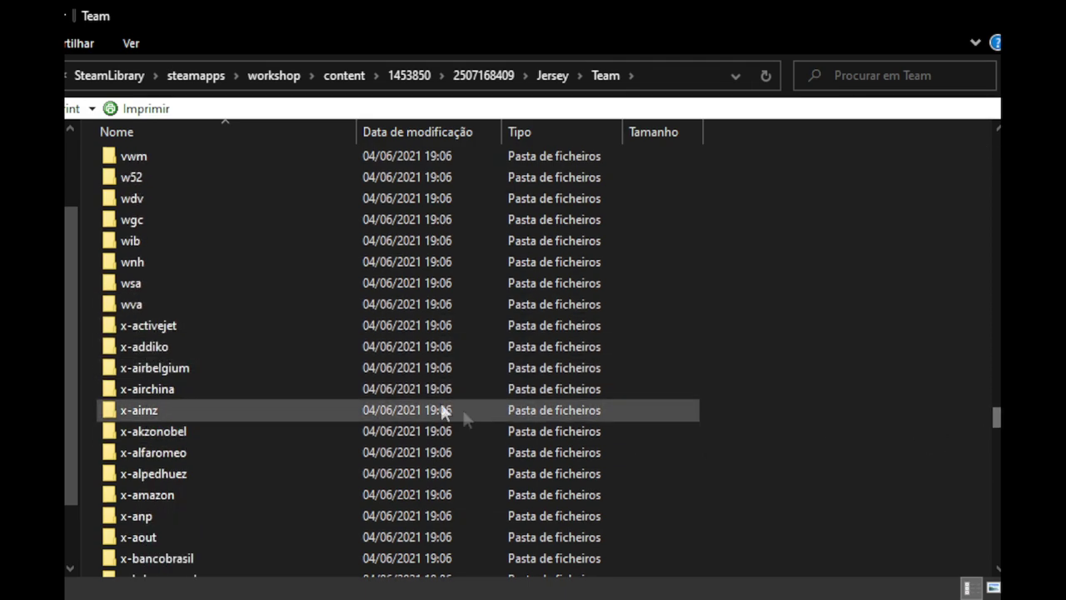
pyautogui.click(311, 323)
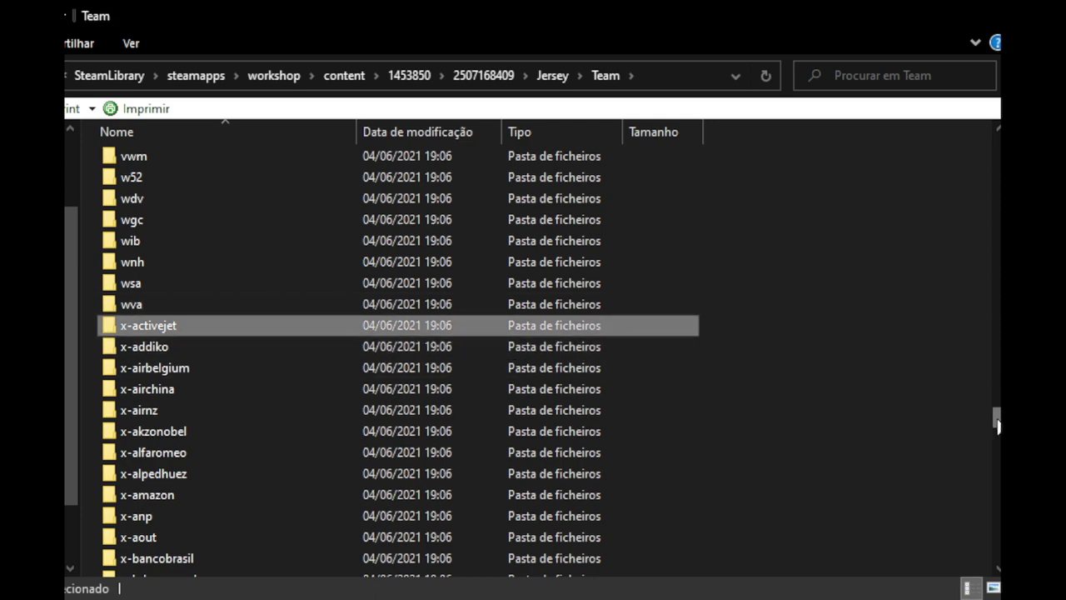
pyautogui.moveTo(998, 425); pyautogui.dragTo(998, 425)
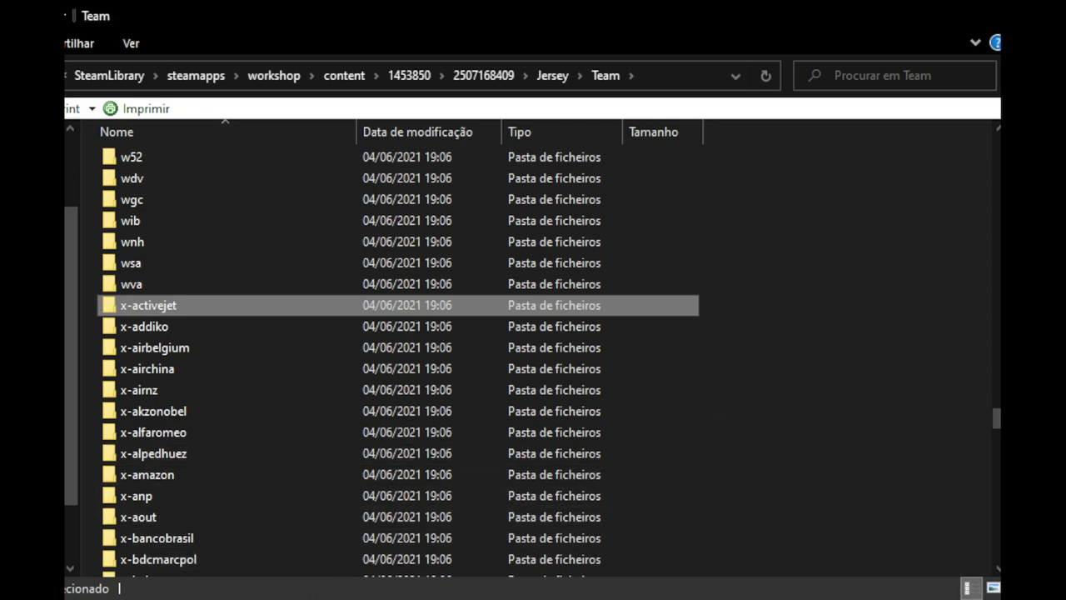
pyautogui.scroll(-8, 833, 416)
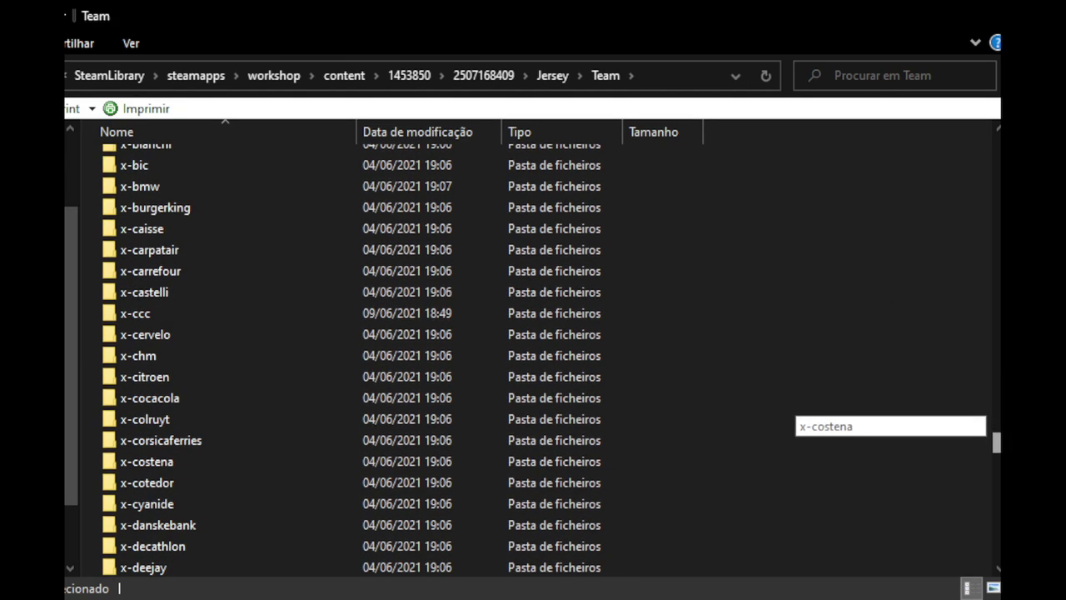
pyautogui.scroll(-7, 833, 425)
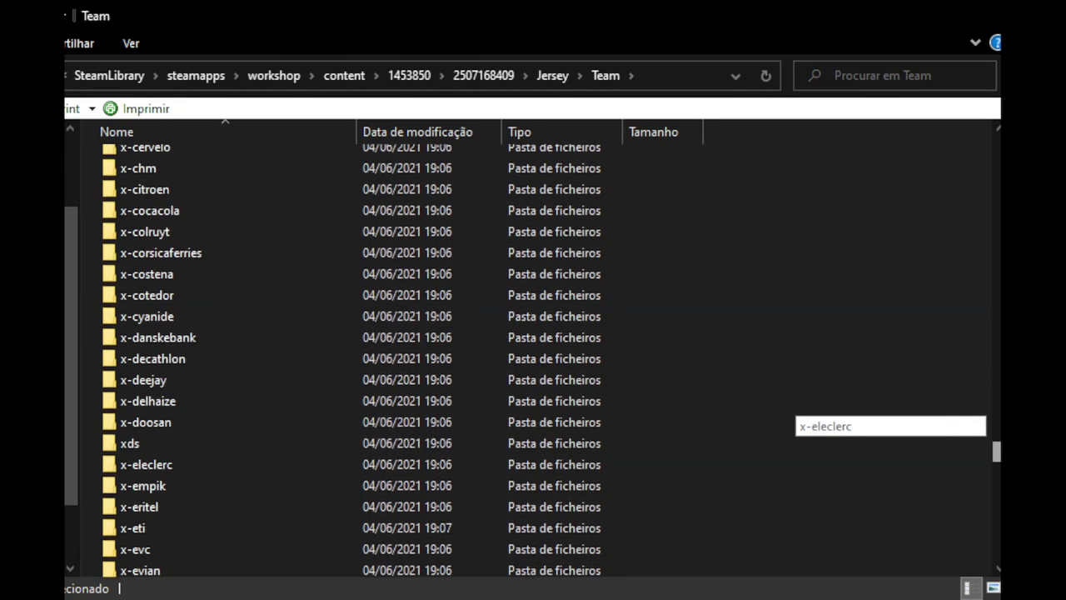
pyautogui.scroll(-1, 833, 424)
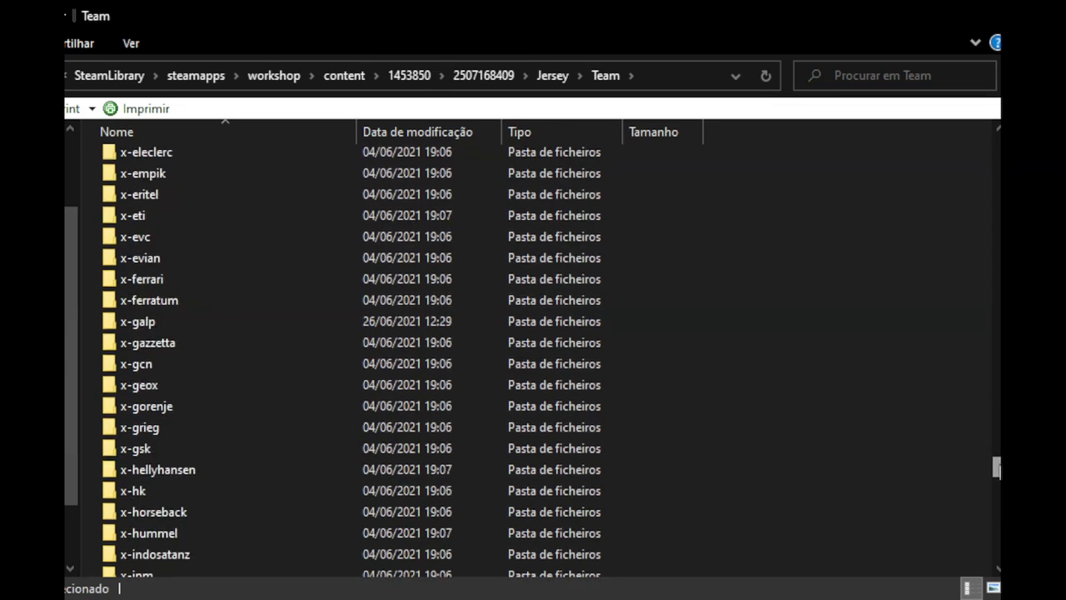
pyautogui.click(353, 327)
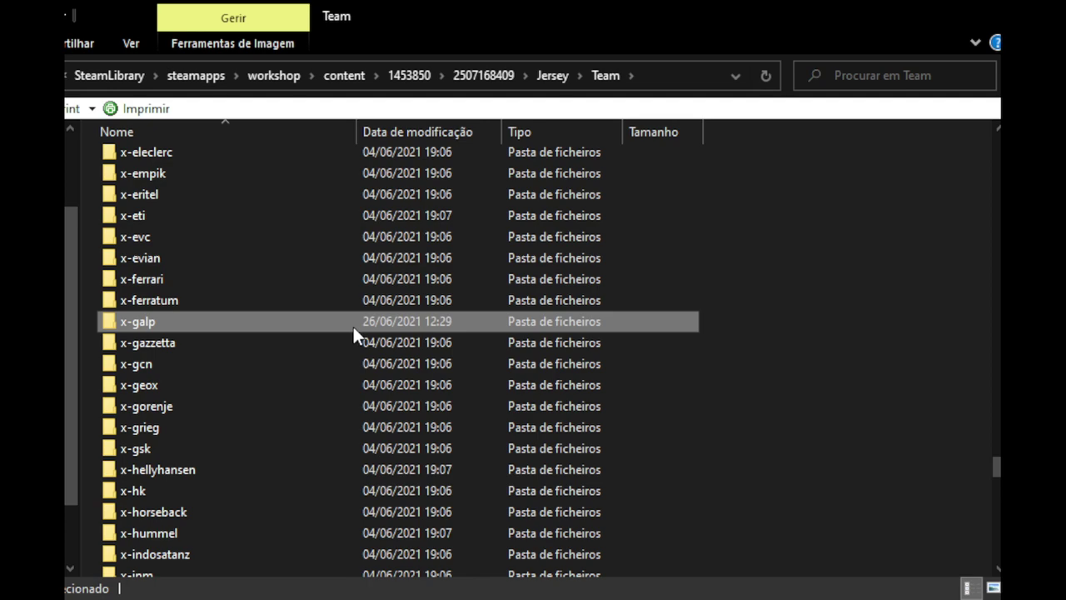
pyautogui.doubleClick(151, 322)
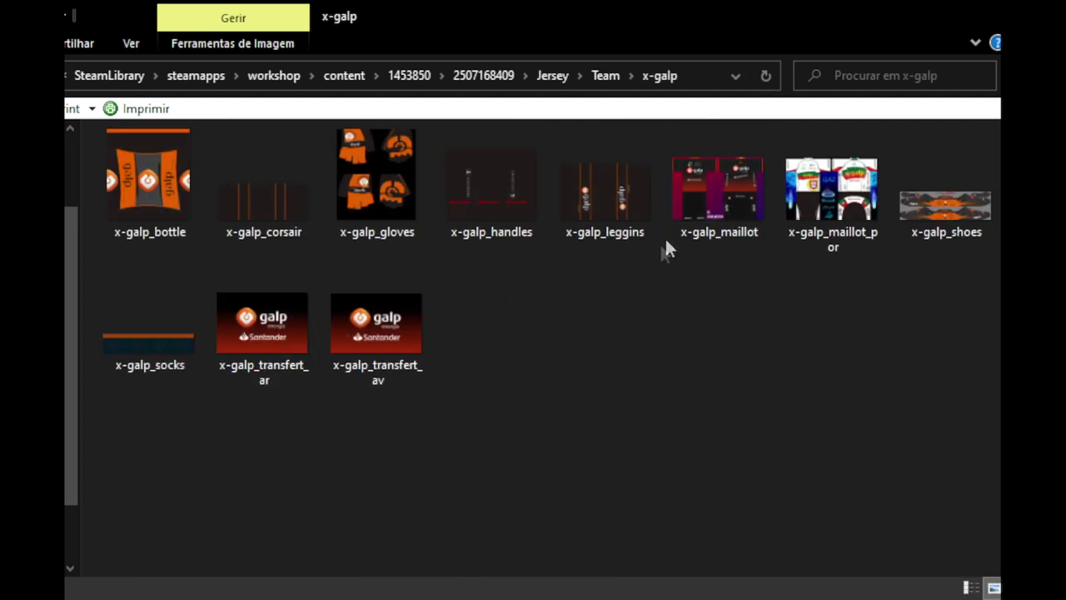
pyautogui.click(613, 86)
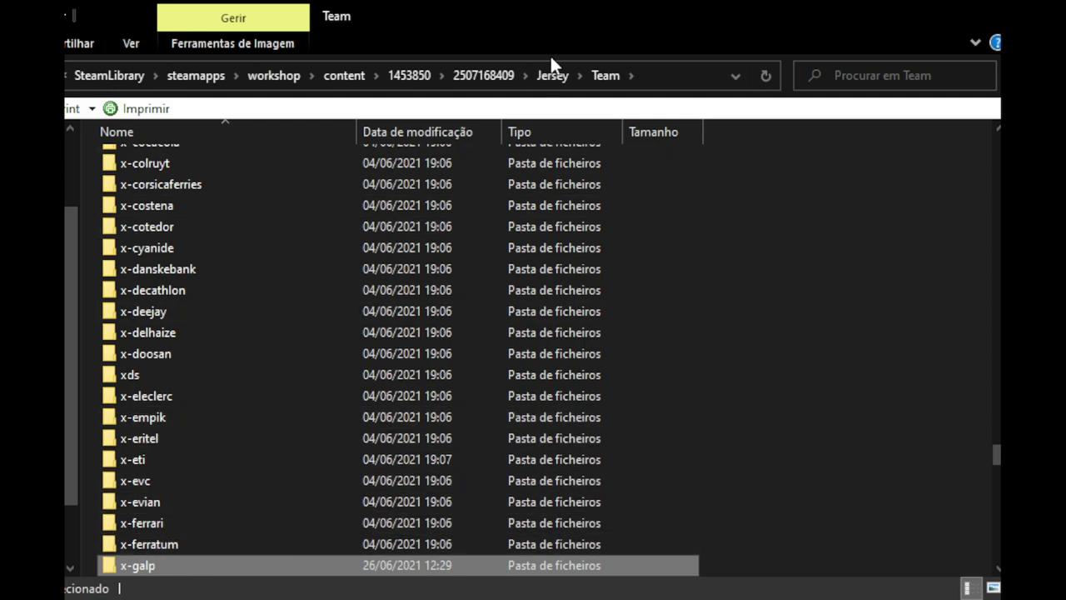
pyautogui.click(494, 75)
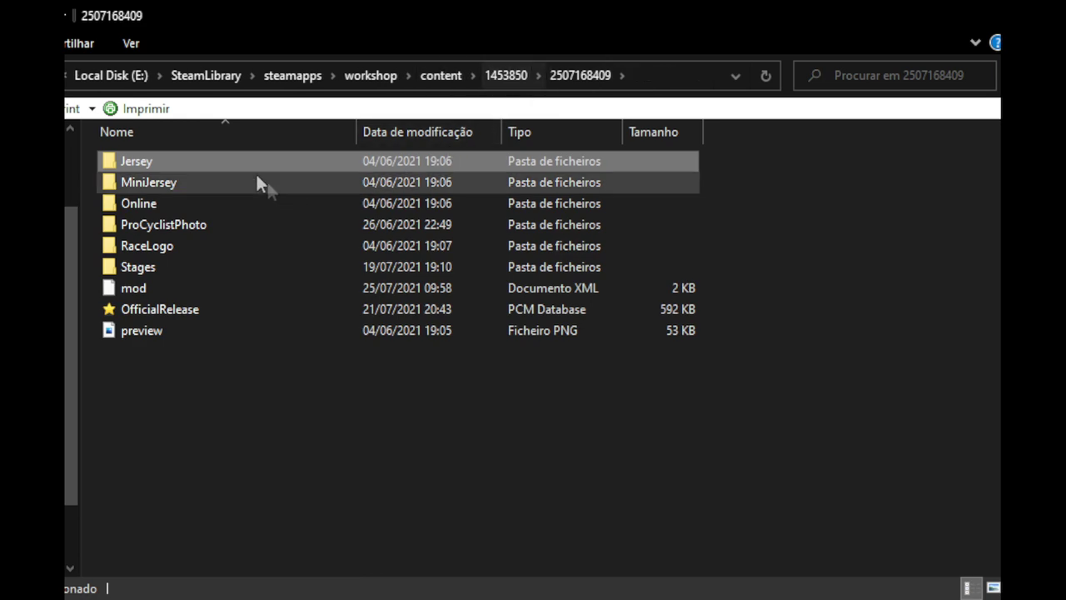
pyautogui.doubleClick(215, 179)
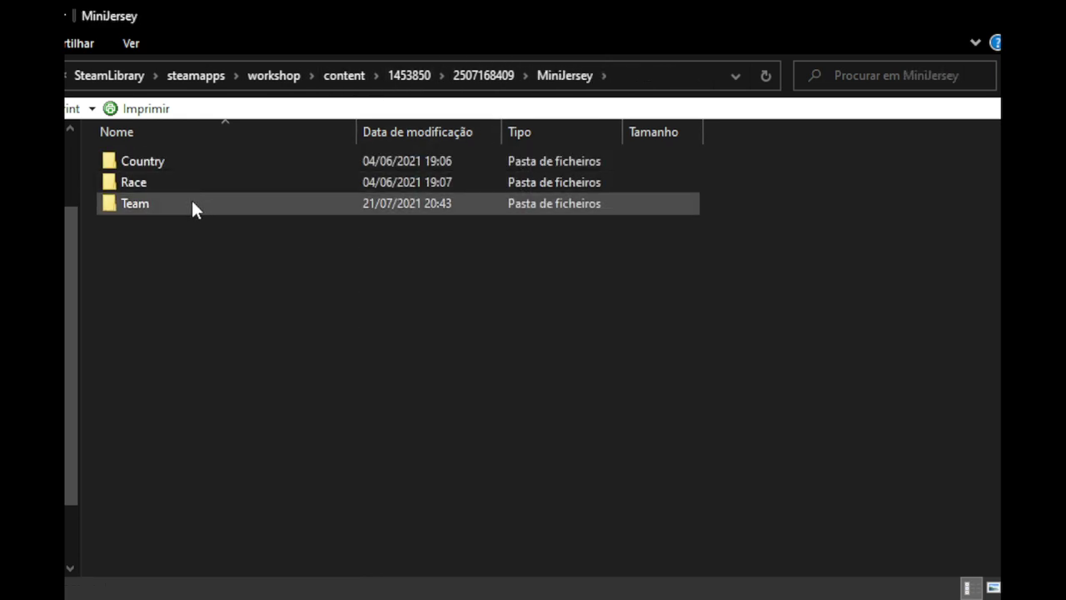
pyautogui.doubleClick(193, 204)
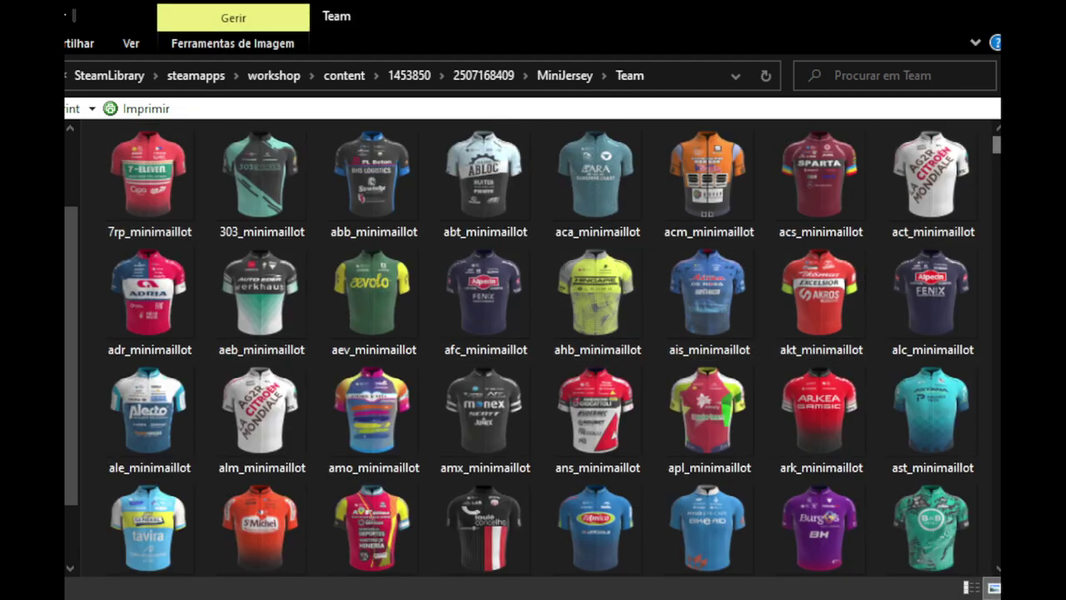
pyautogui.scroll(-9, 997, 158)
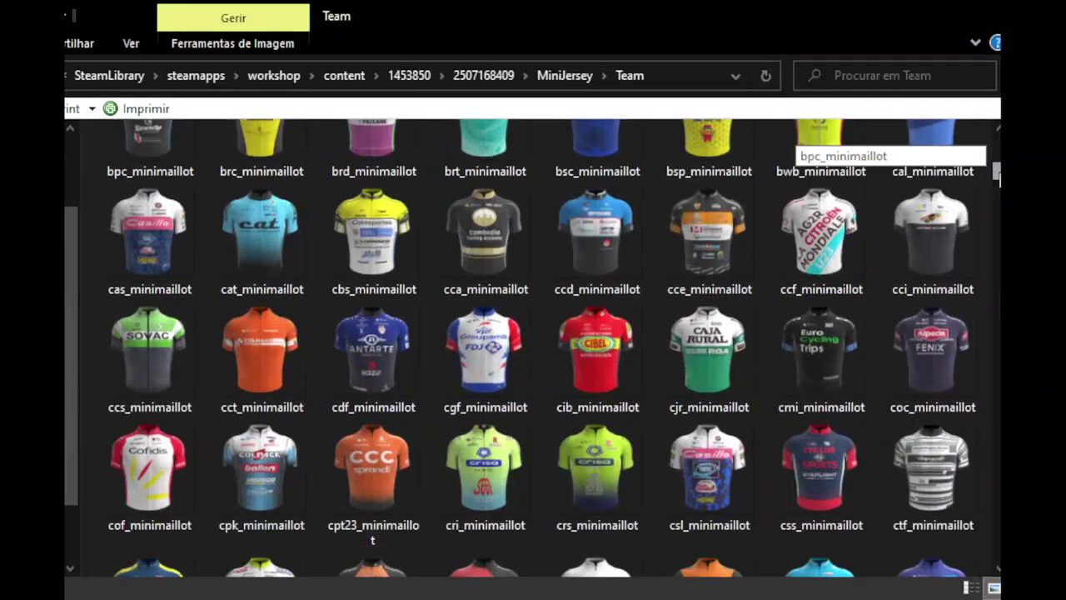
pyautogui.scroll(-7, 998, 179)
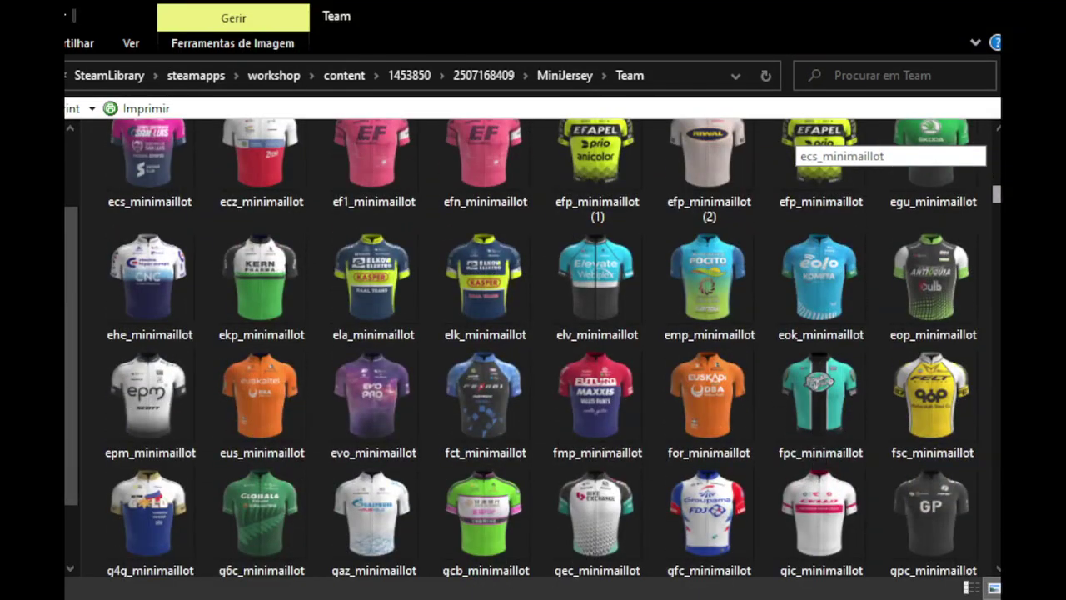
pyautogui.scroll(-1, 550, 348)
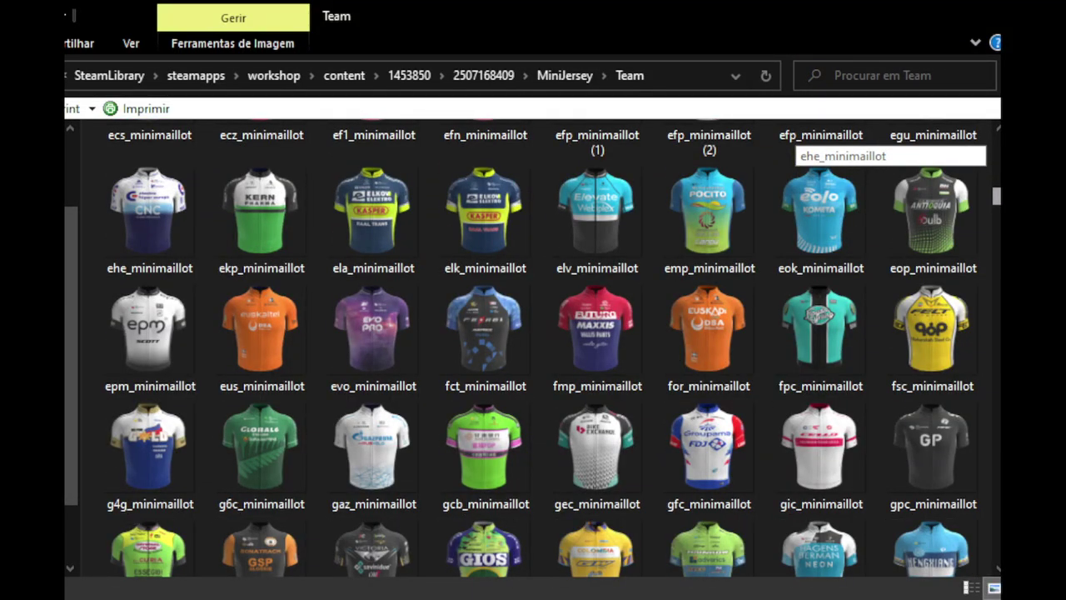
pyautogui.scroll(-1, 541, 348)
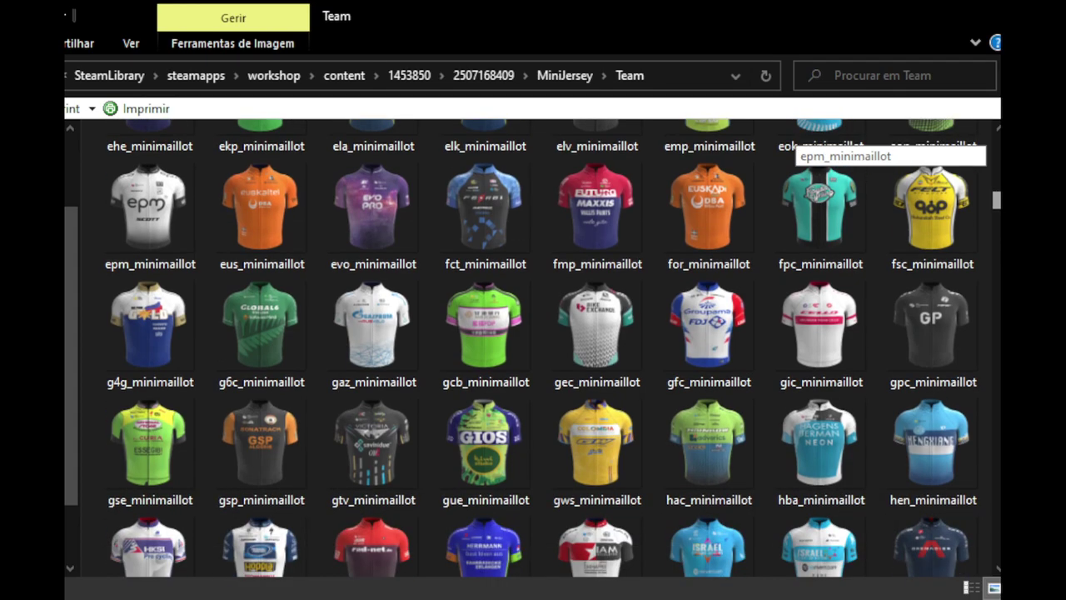
pyautogui.scroll(-4, 549, 348)
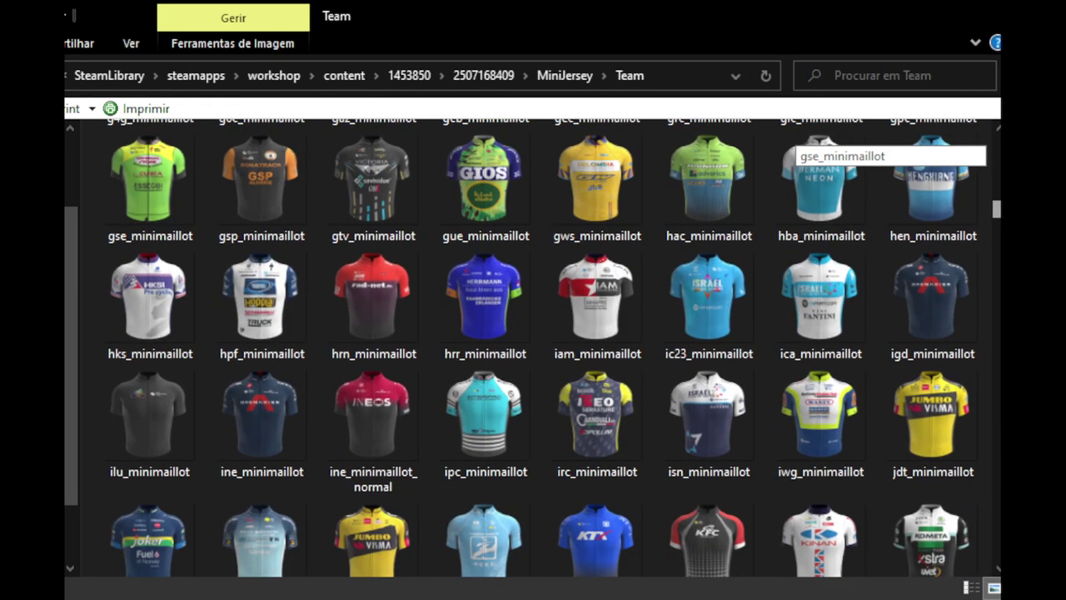
pyautogui.scroll(3, 550, 349)
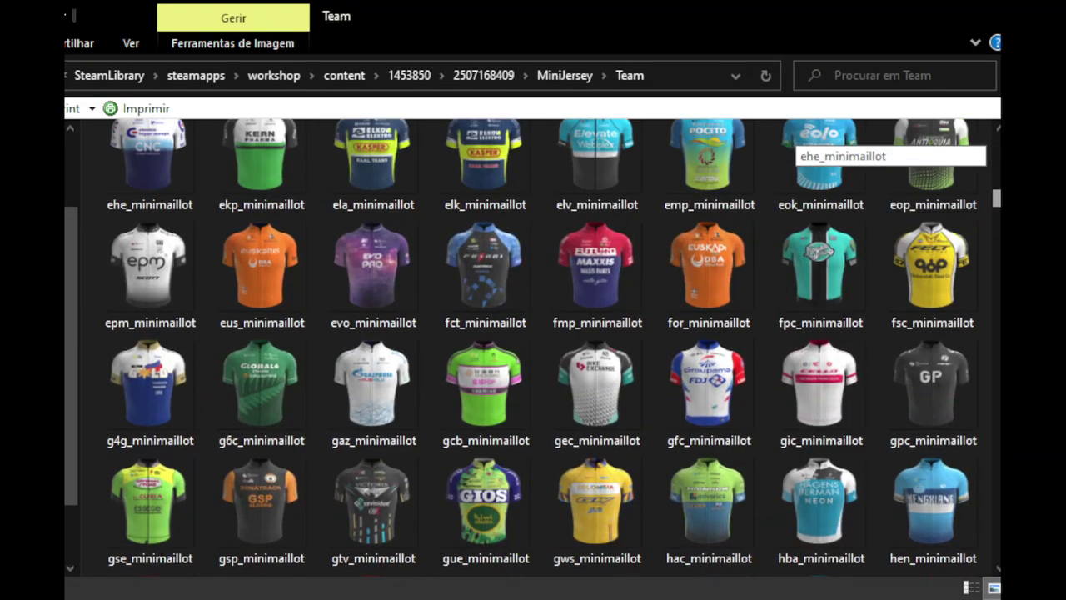
pyautogui.scroll(-5, 541, 348)
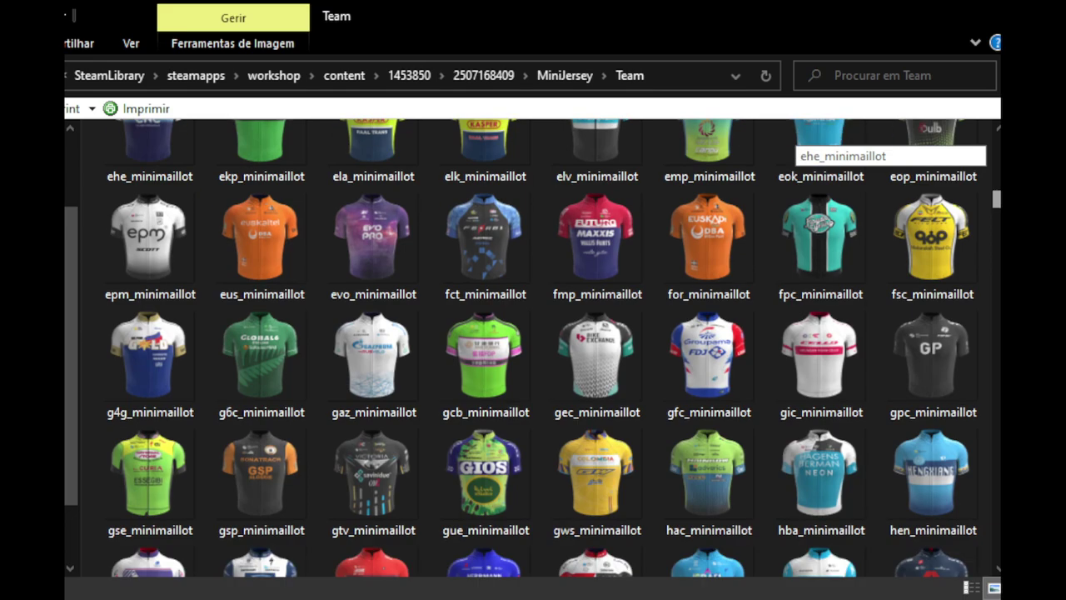
pyautogui.scroll(-20, 541, 348)
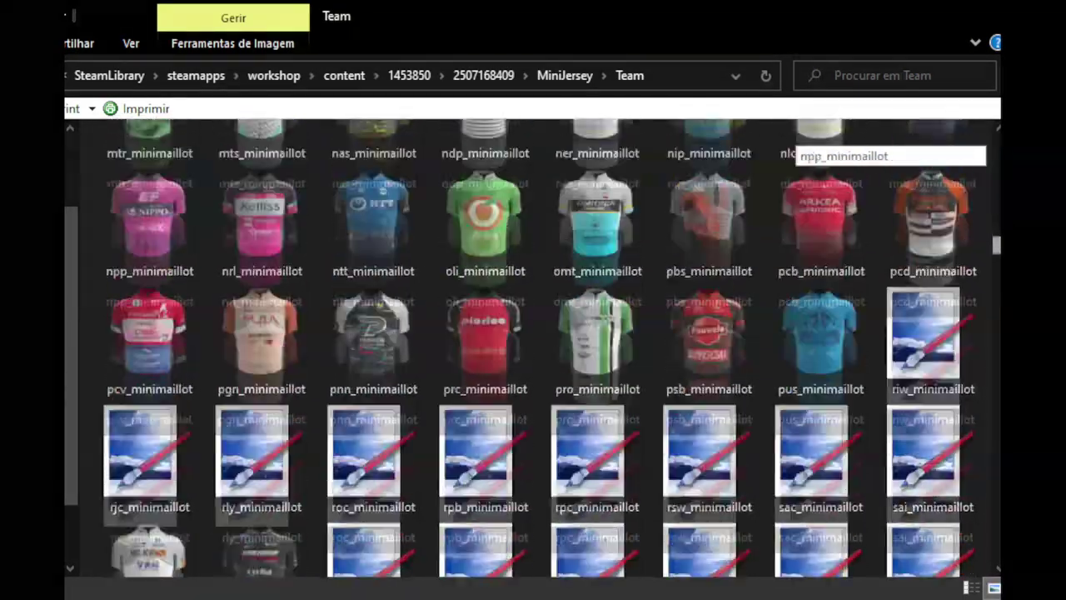
pyautogui.scroll(-15, 533, 348)
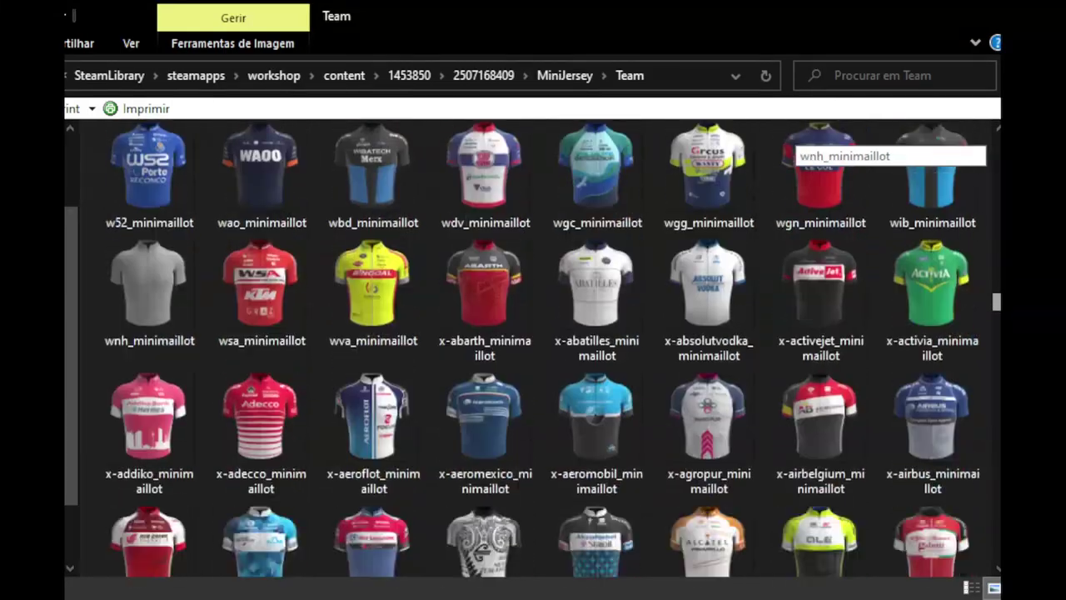
pyautogui.scroll(-2, 533, 348)
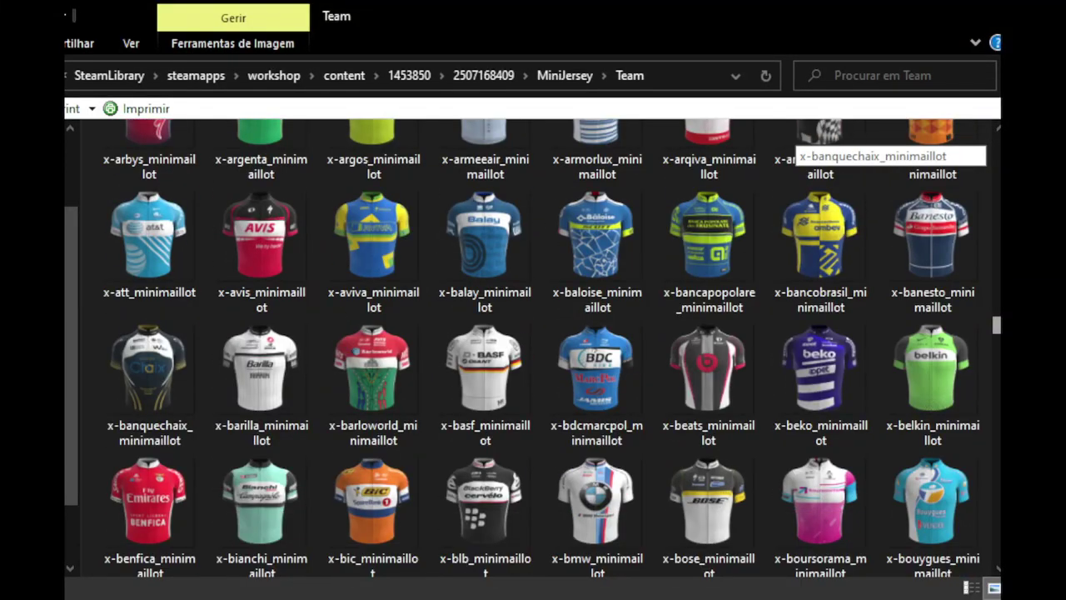
pyautogui.scroll(-10, 533, 348)
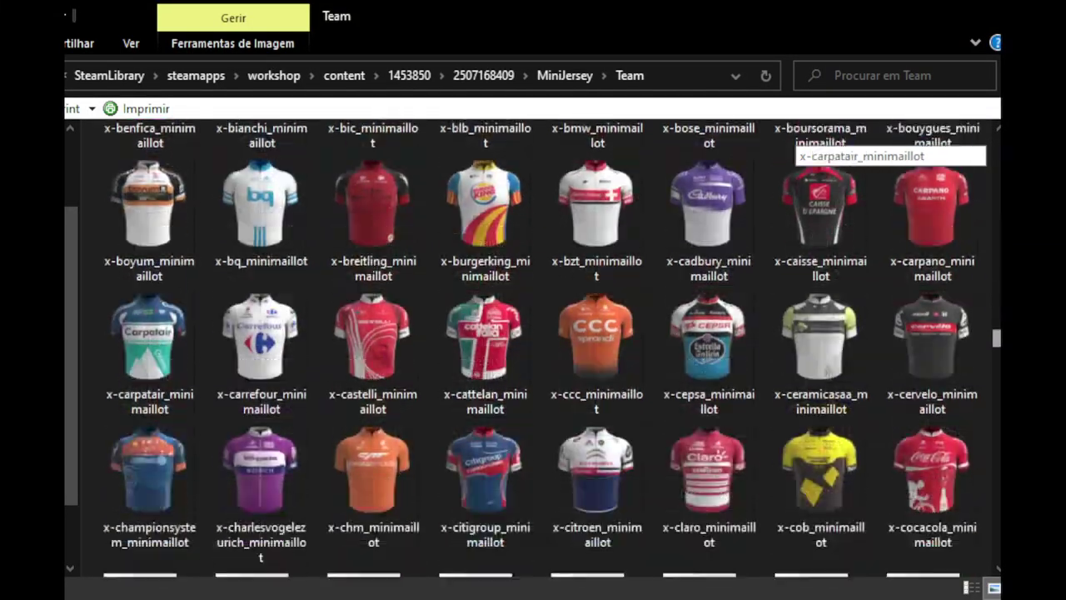
pyautogui.scroll(-9, 533, 348)
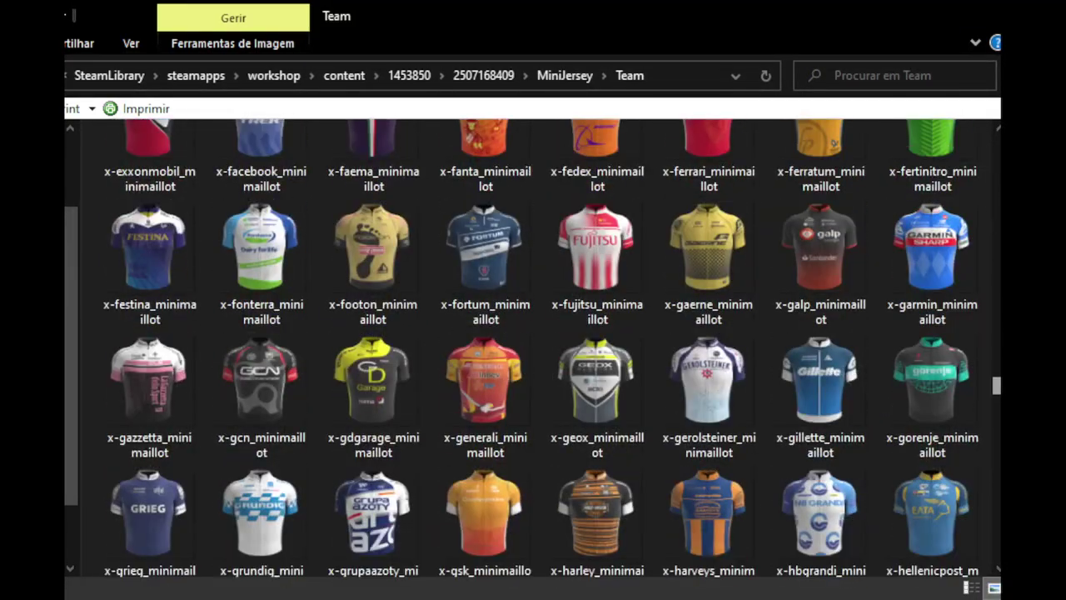
pyautogui.click(783, 287)
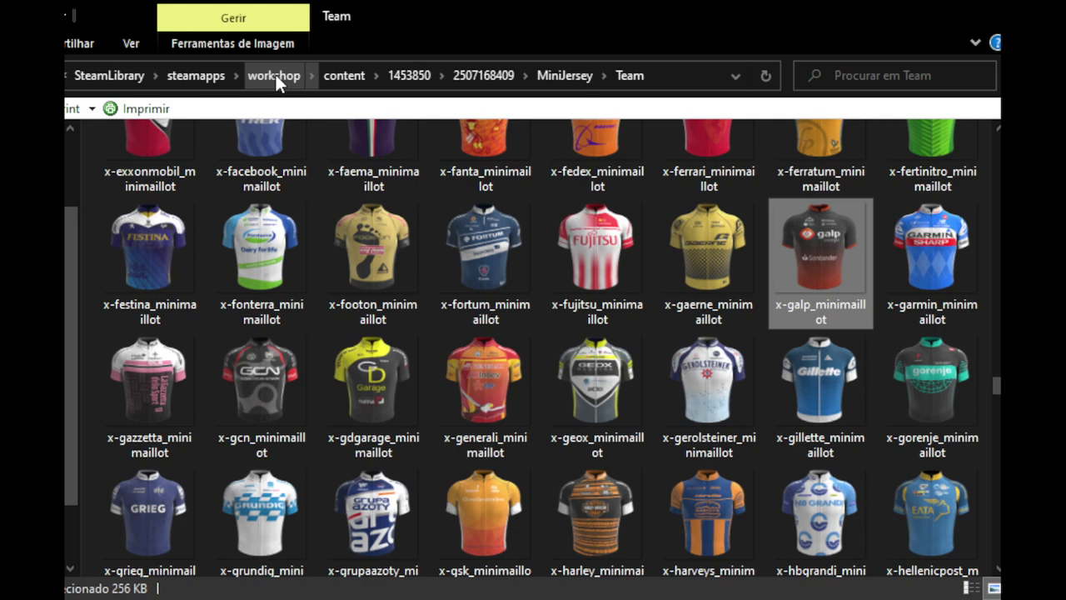
pyautogui.click(483, 75)
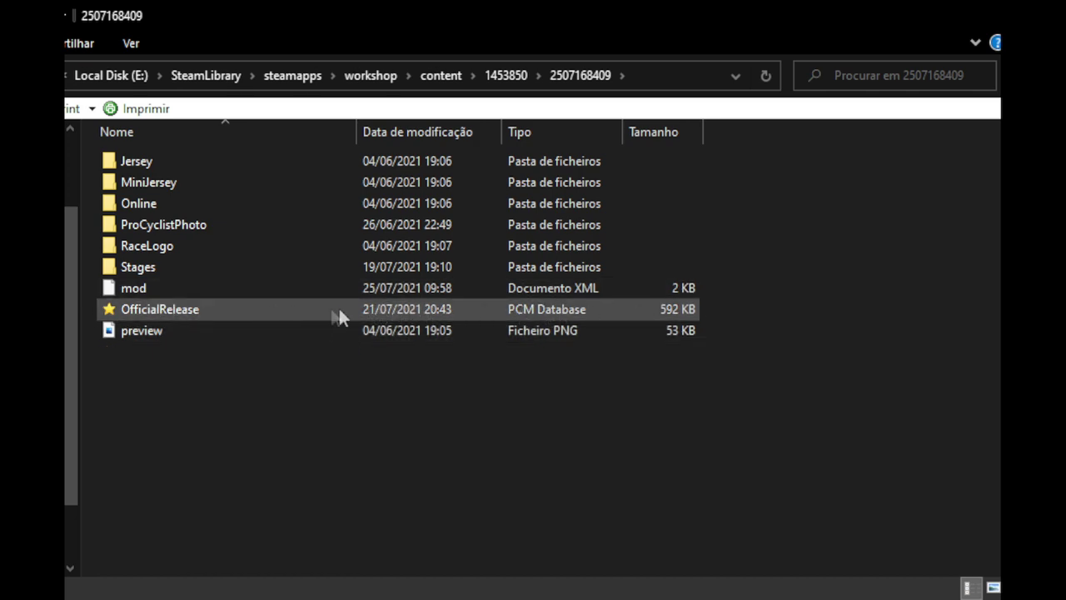
# Step: Open the mod's OfficialRelease database in PCM Fast Editor and display the DYN_sponsor table
pyautogui.click(207, 314)
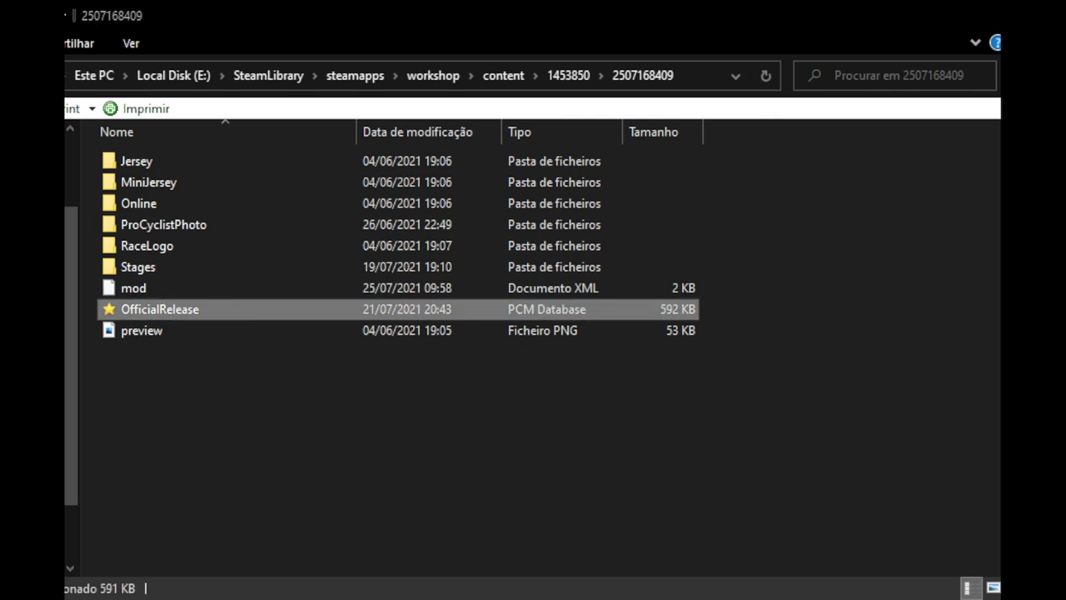
pyautogui.doubleClick(207, 309)
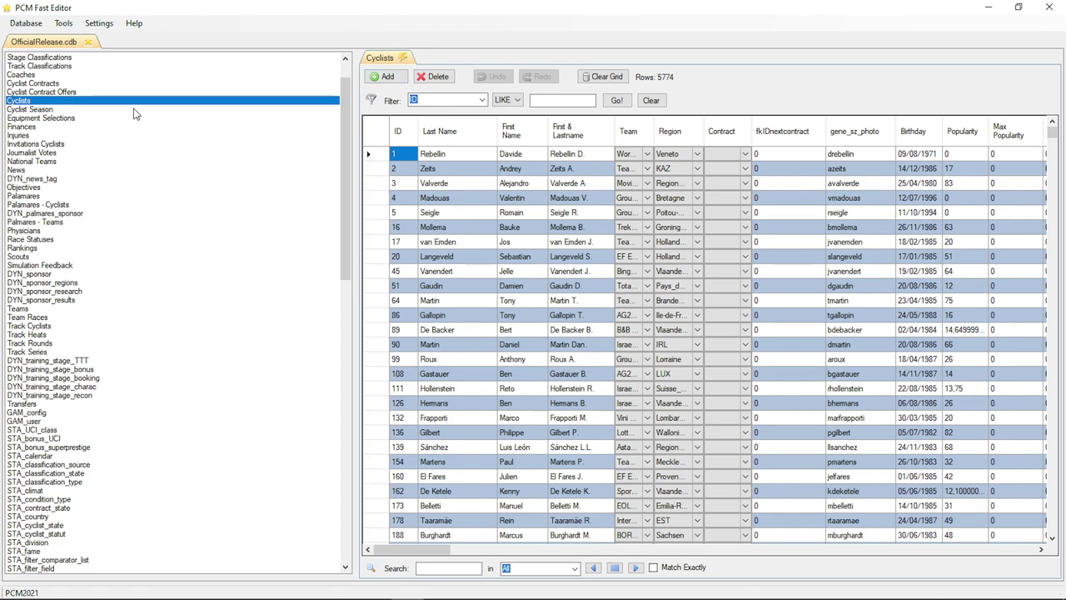
pyautogui.click(33, 274)
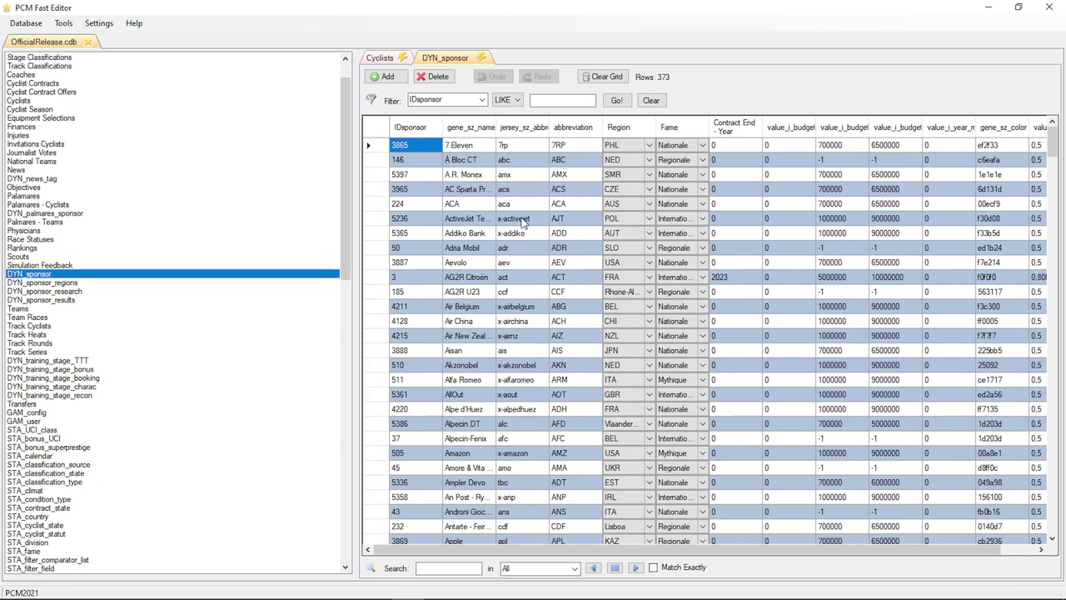
# Step: Find the Benfica sponsor row and change its gene_sz_name to Galp
pyautogui.scroll(-3, 524, 250)
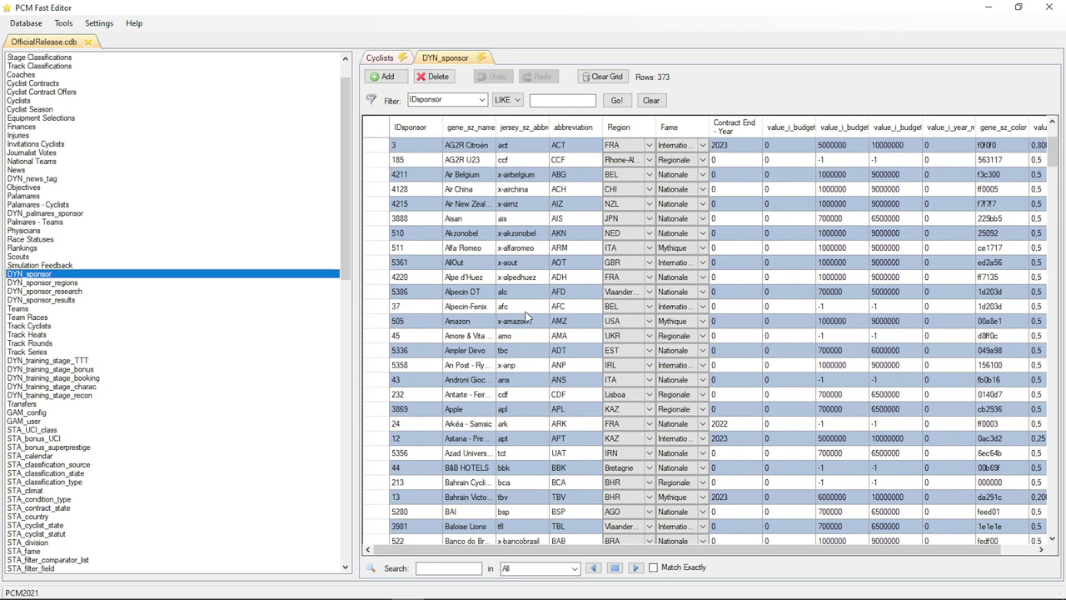
pyautogui.scroll(-3, 534, 314)
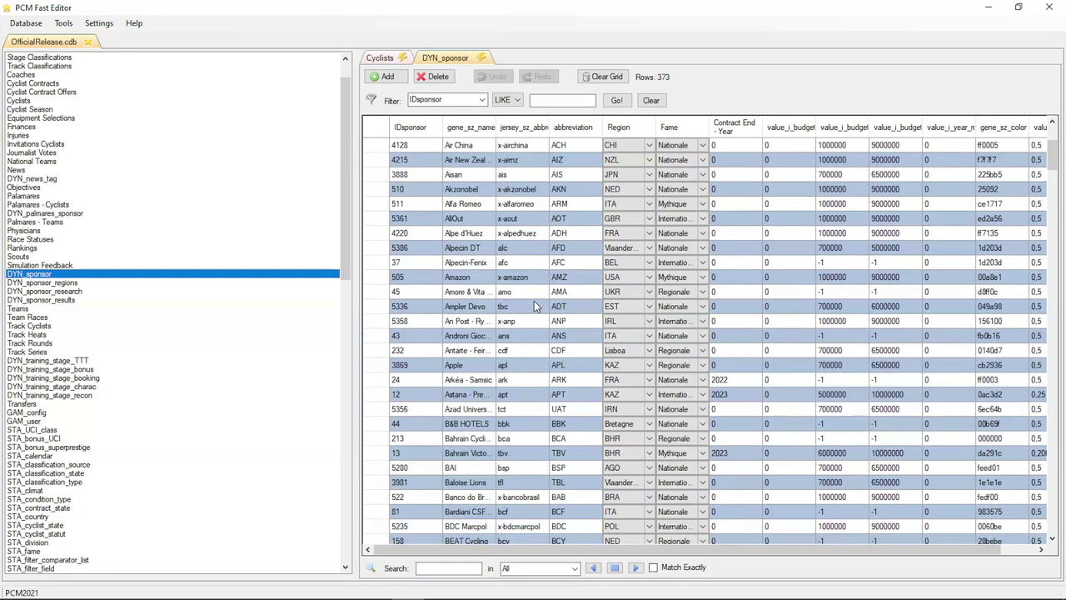
pyautogui.scroll(-2, 535, 295)
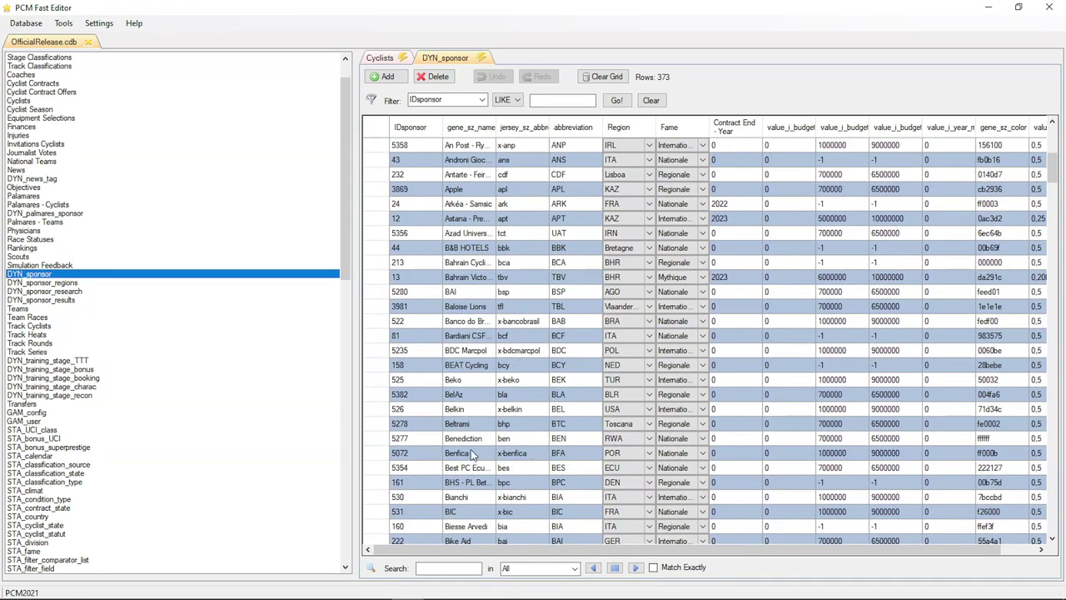
pyautogui.click(369, 455)
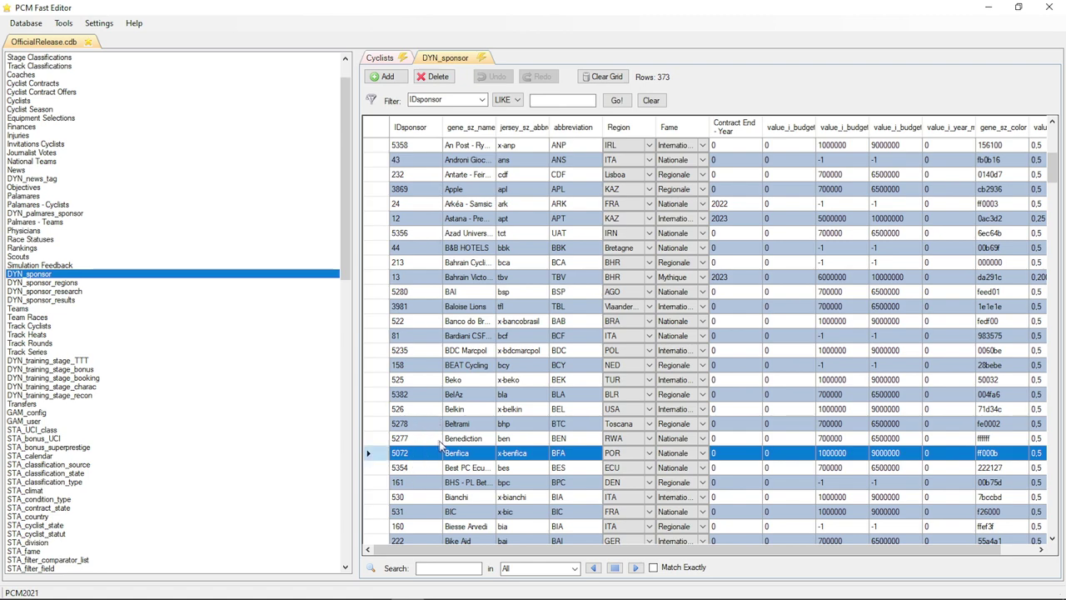
pyautogui.click(479, 456)
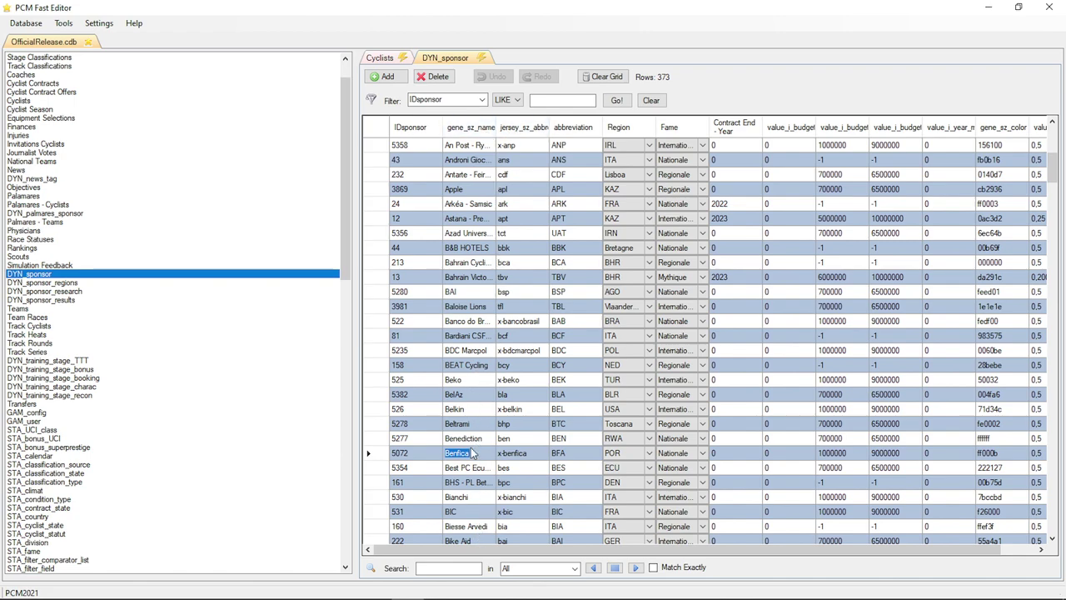
pyautogui.write('Galp')
# Step: Set the Galp sponsor's jersey_sz_abbreviation to x-galp, matching the kit folder name
pyautogui.click(536, 457)
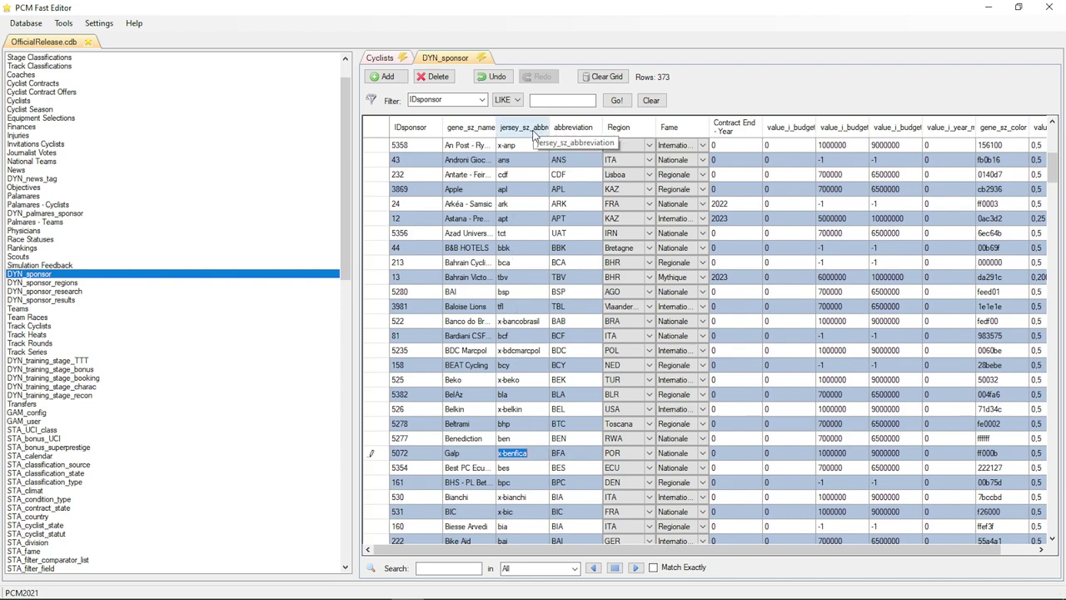
pyautogui.click(529, 457)
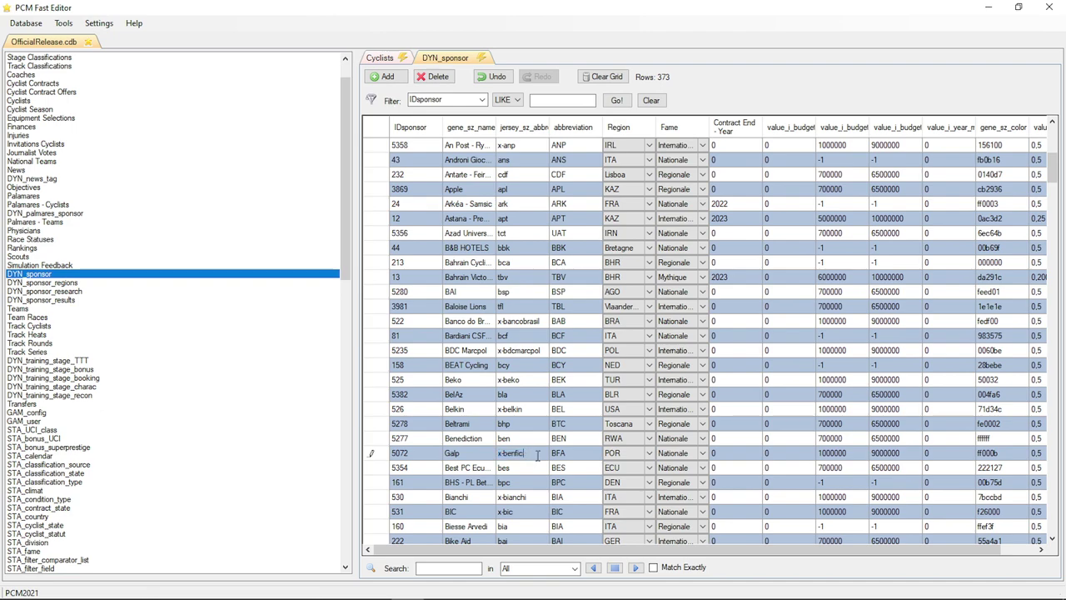
pyautogui.press('BackSpace')
pyautogui.press('BackSpace')
pyautogui.press('BackSpace')
pyautogui.press('BackSpace')
pyautogui.press('BackSpace')
pyautogui.press('BackSpace')
pyautogui.write('galp')
pyautogui.click(399, 458)
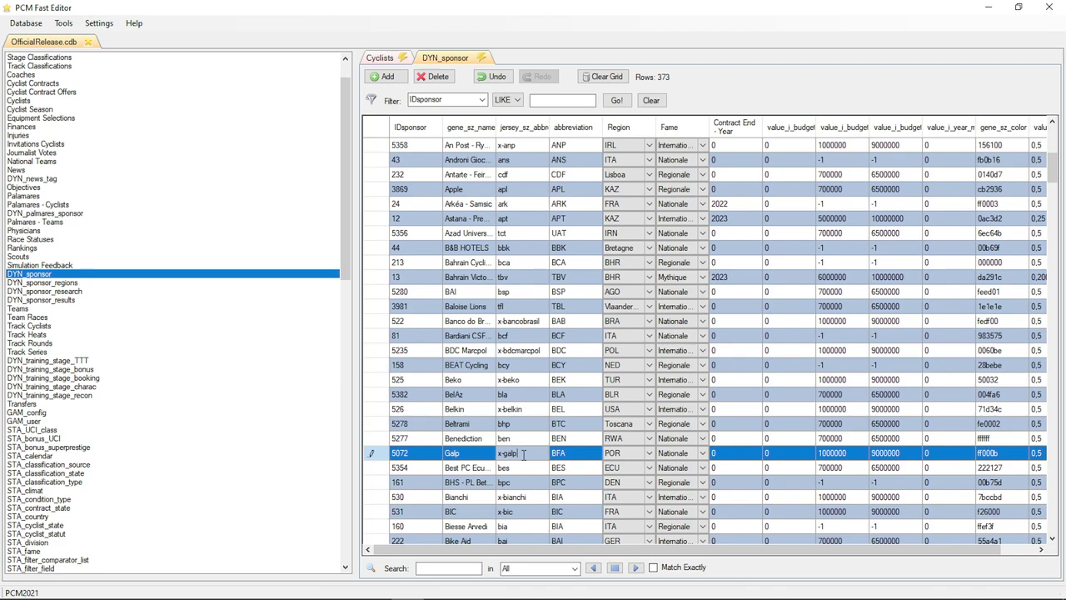
# Step: Replace the Galp sponsor's abbreviation with GST
pyautogui.press('Tab')
pyautogui.press('BackSpace')
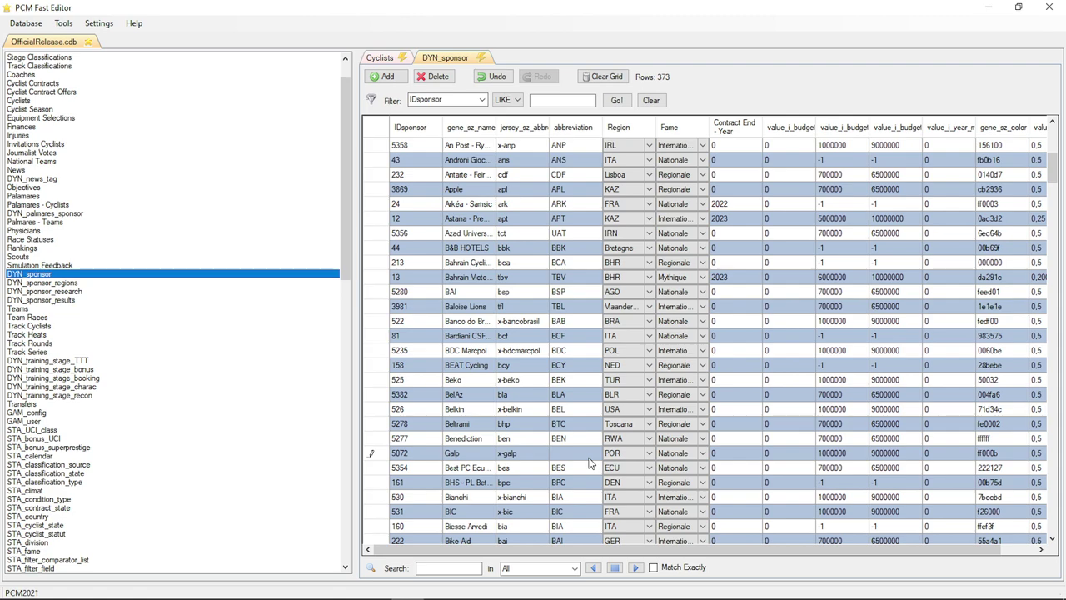
pyautogui.write('GST')
pyautogui.click(542, 452)
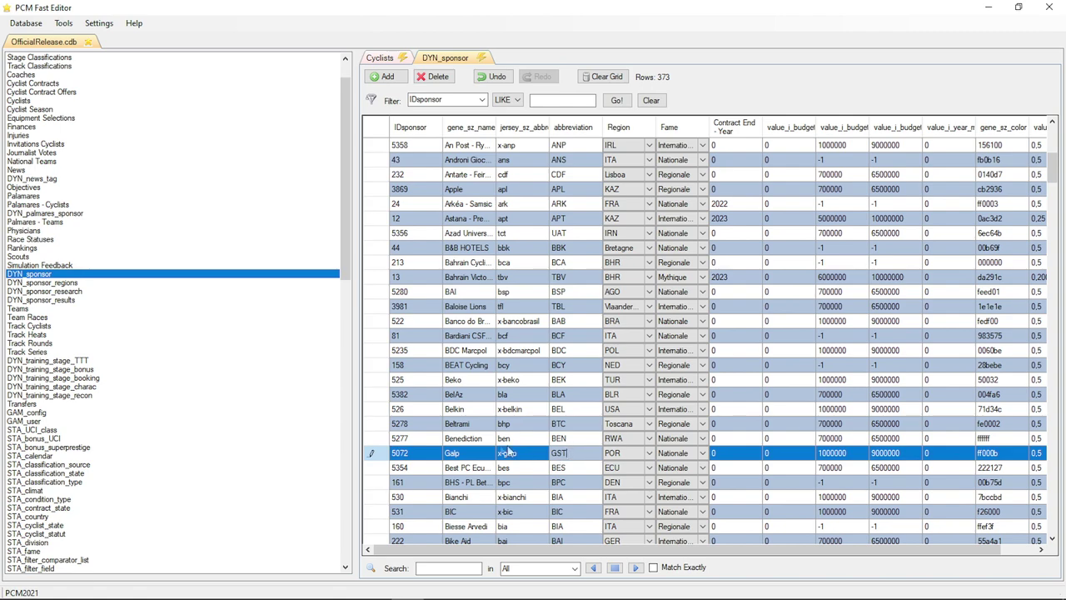
pyautogui.click(638, 454)
# Step: Locate the Galp row in the sponsor table and inspect its gene_sz_color value and remaining columns
pyautogui.moveTo(674, 554); pyautogui.dragTo(810, 414)
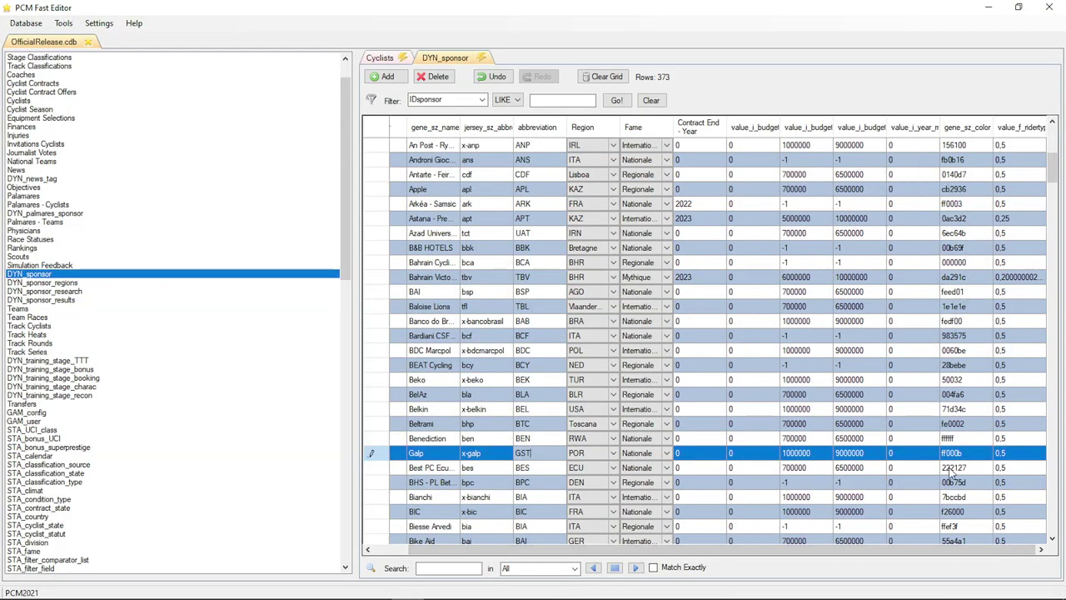
pyautogui.scroll(-4, 957, 467)
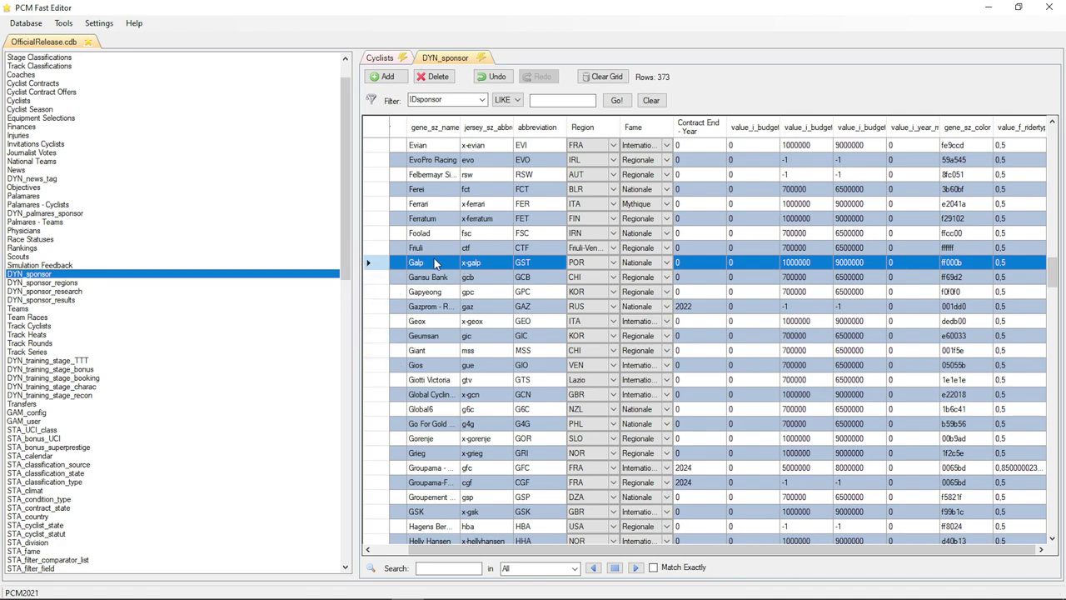
pyautogui.click(966, 265)
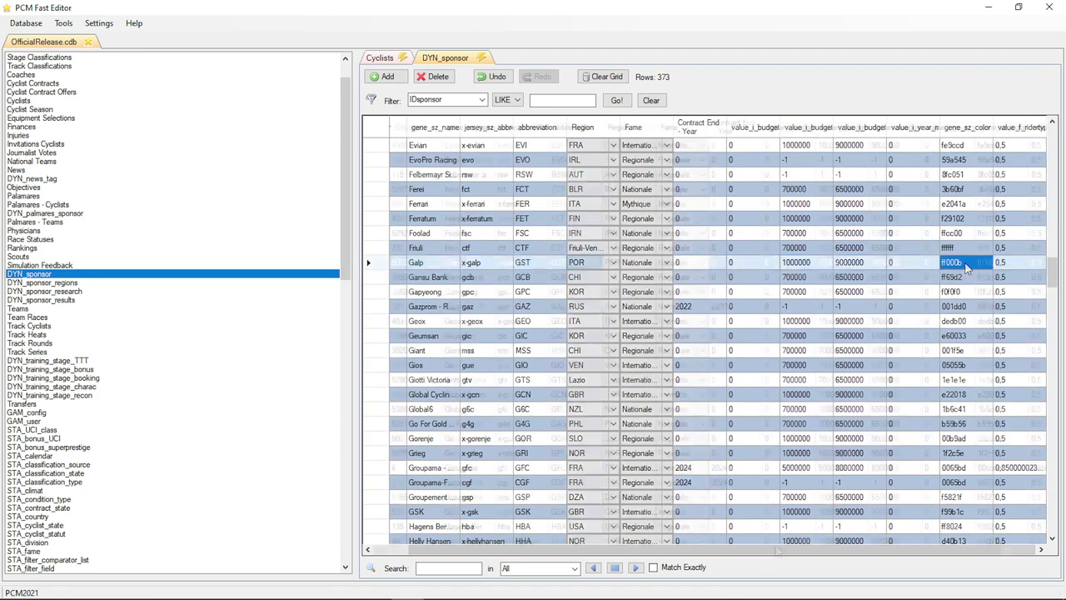
pyautogui.moveTo(811, 550); pyautogui.dragTo(776, 552)
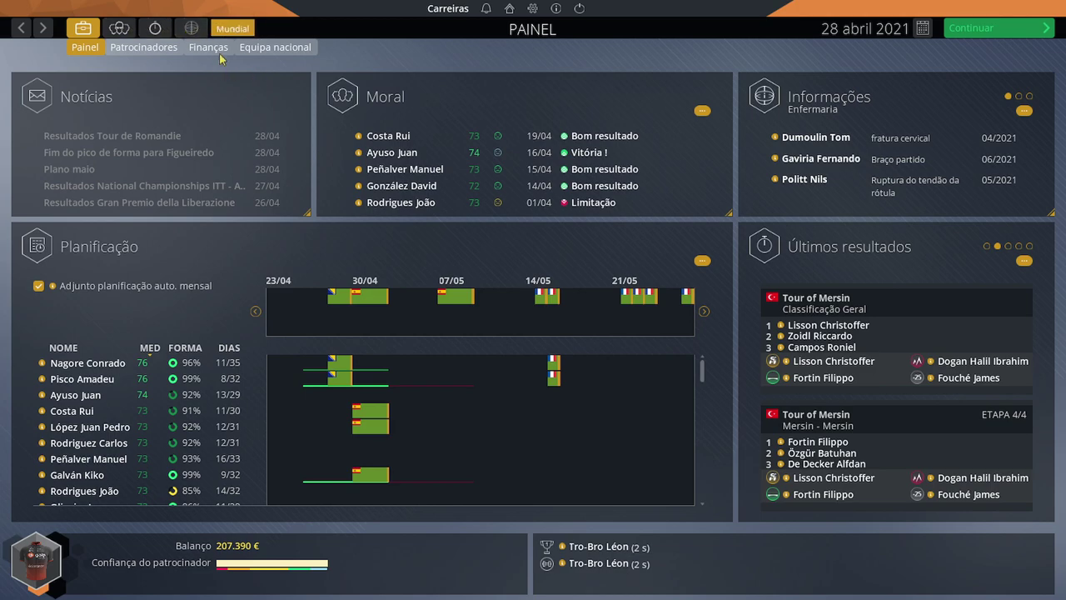
# Step: In Pro Cycling Manager, view Galp Santander Team among the Continental Pro teams, then return to the career dashboard
pyautogui.click(233, 29)
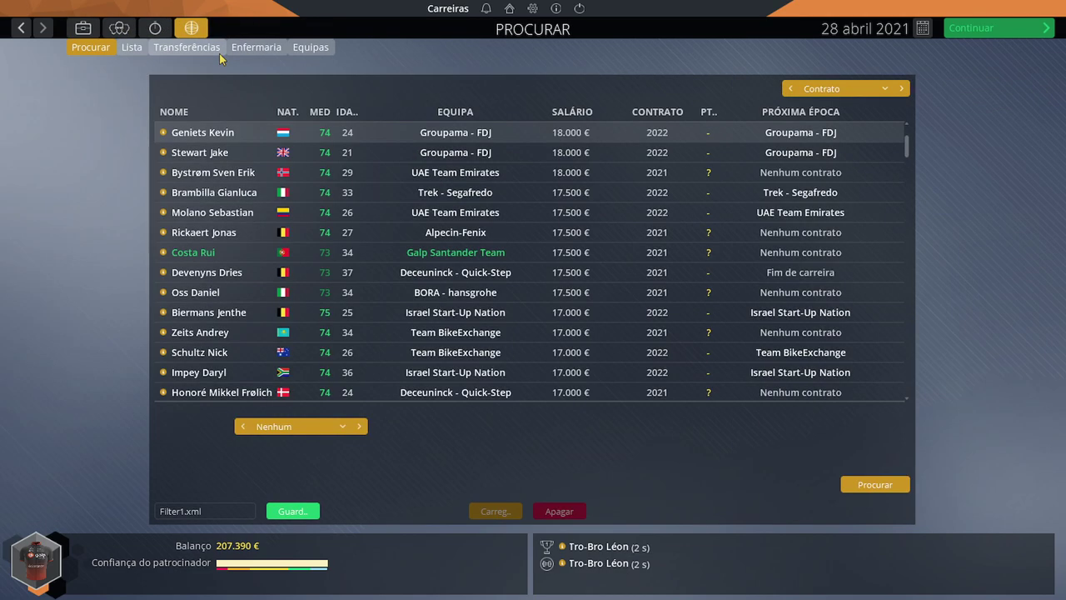
pyautogui.click(309, 48)
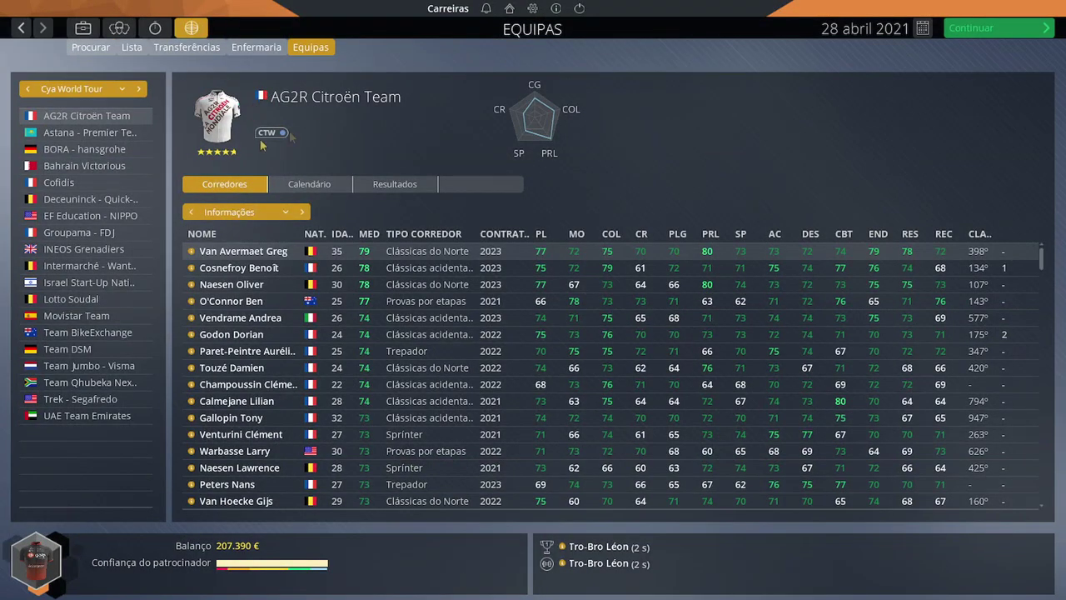
pyautogui.click(139, 88)
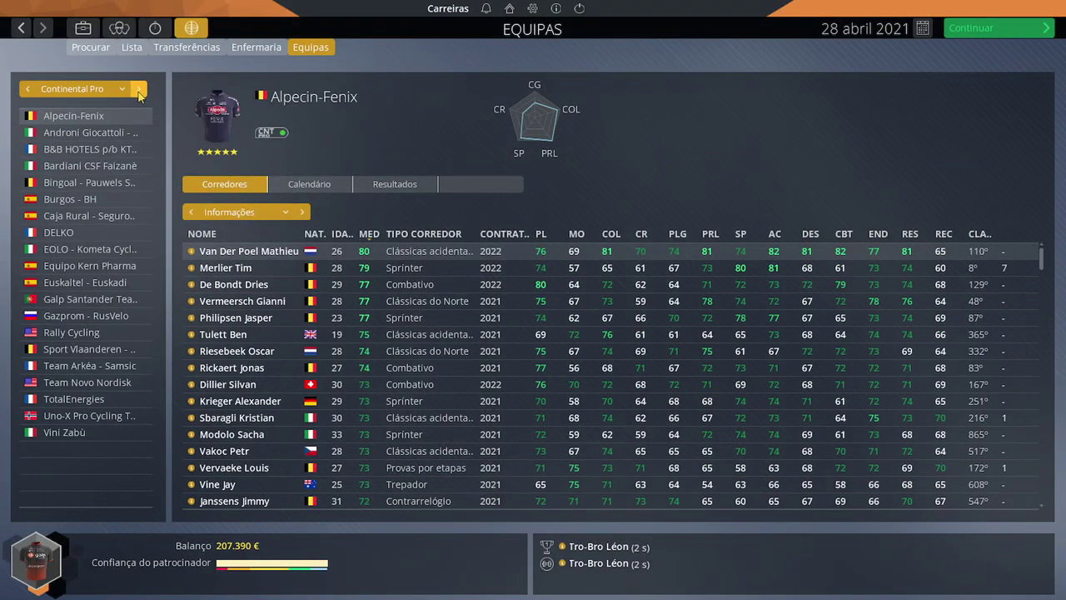
pyautogui.click(68, 302)
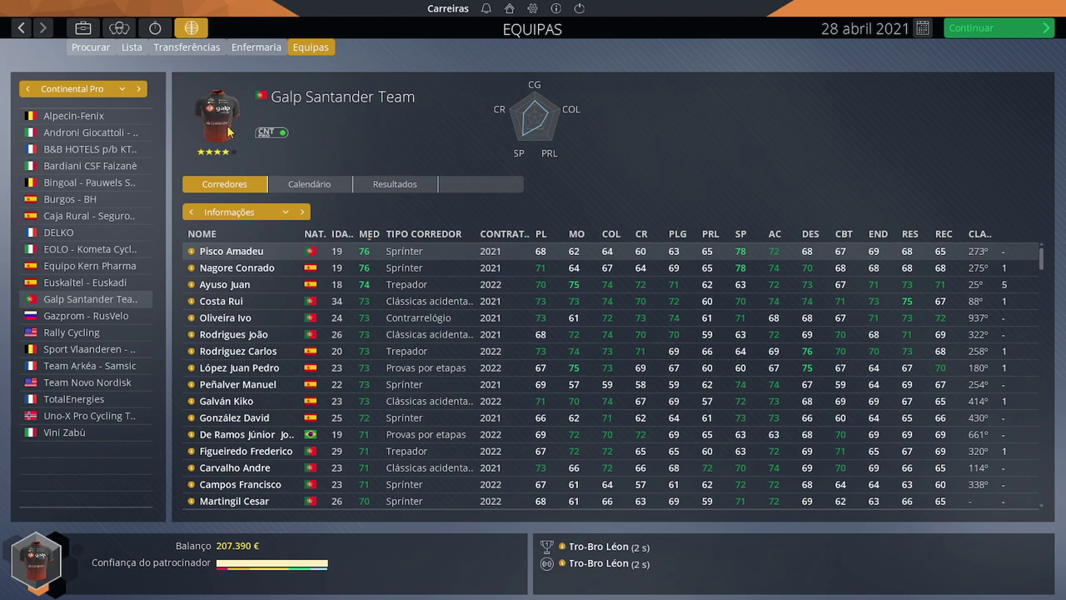
pyautogui.click(83, 28)
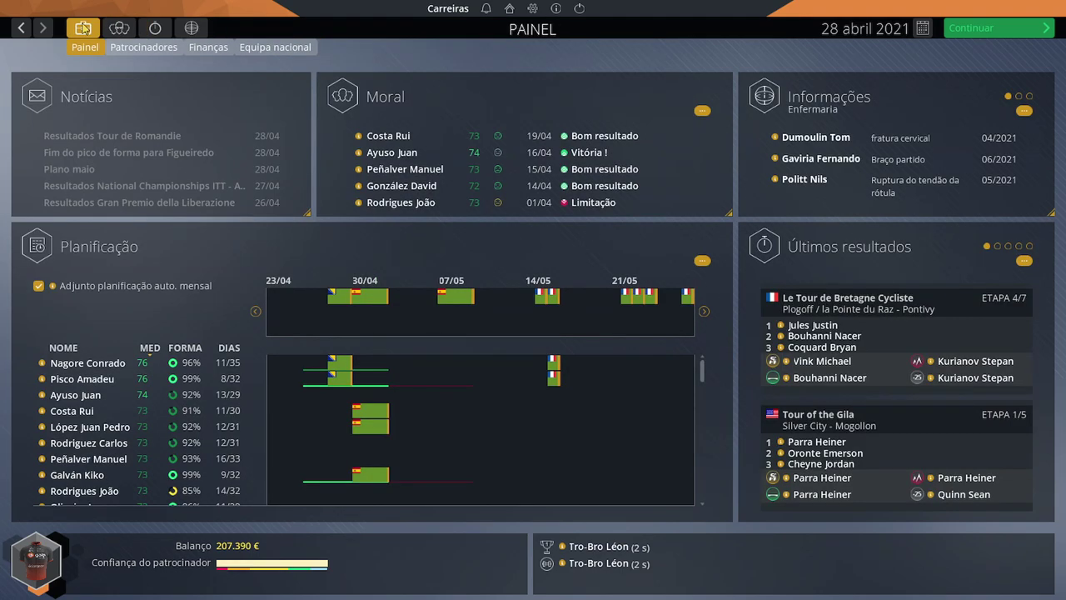